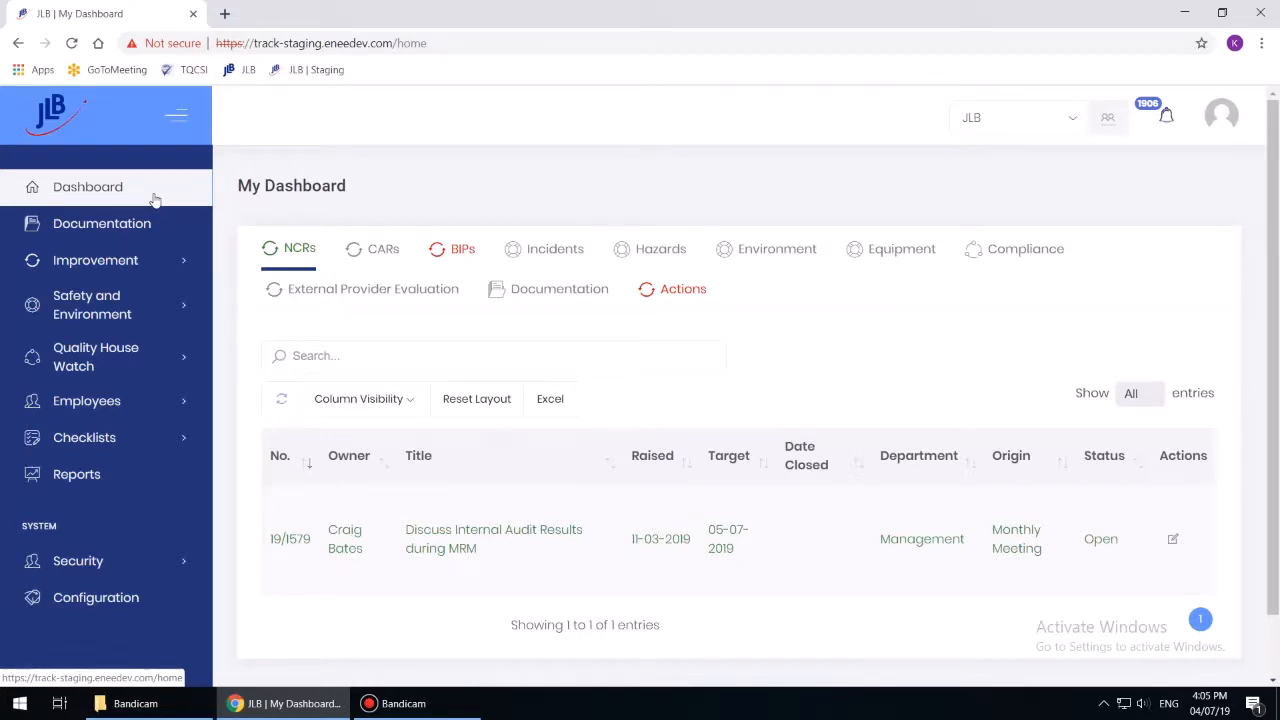
Open the "Electrical Test & Tag - JLB (Quality House)" record from the Risk/Hazard Register under Safety and Environment.
{"action": "left_click", "coordinate": [155, 304]}
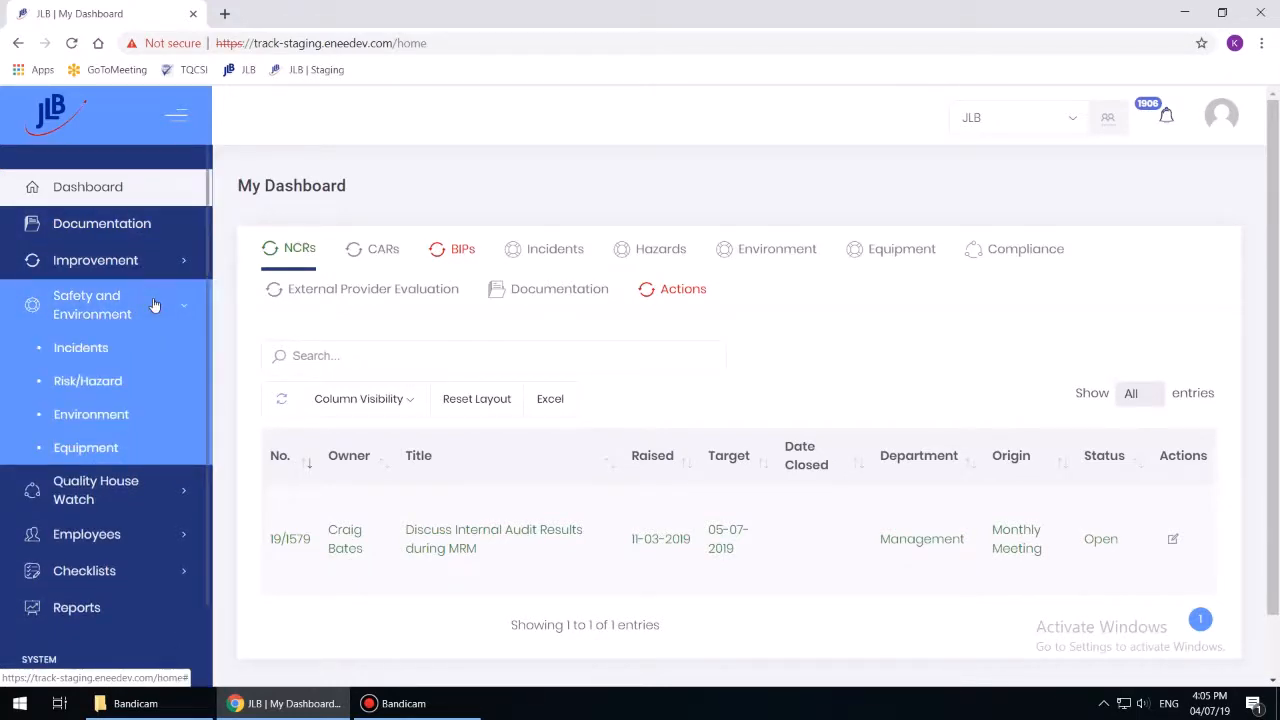
{"action": "left_click", "coordinate": [99, 383]}
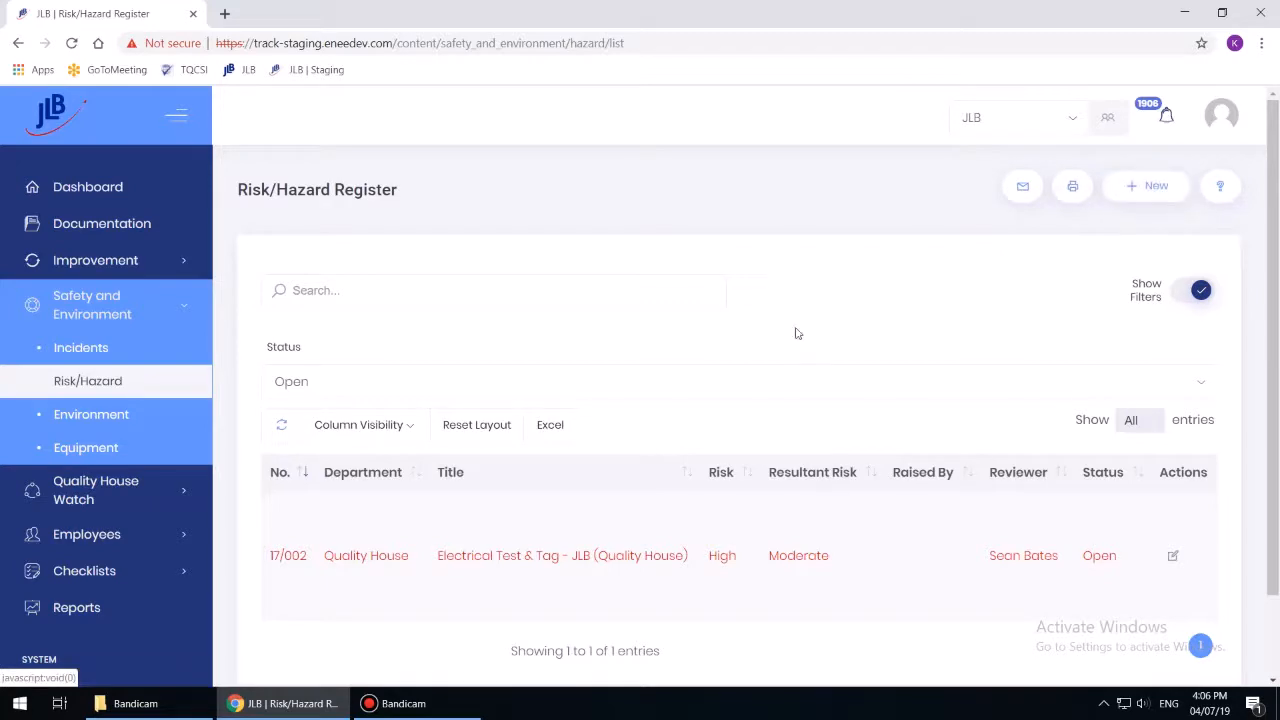
{"action": "double_click", "coordinate": [600, 555]}
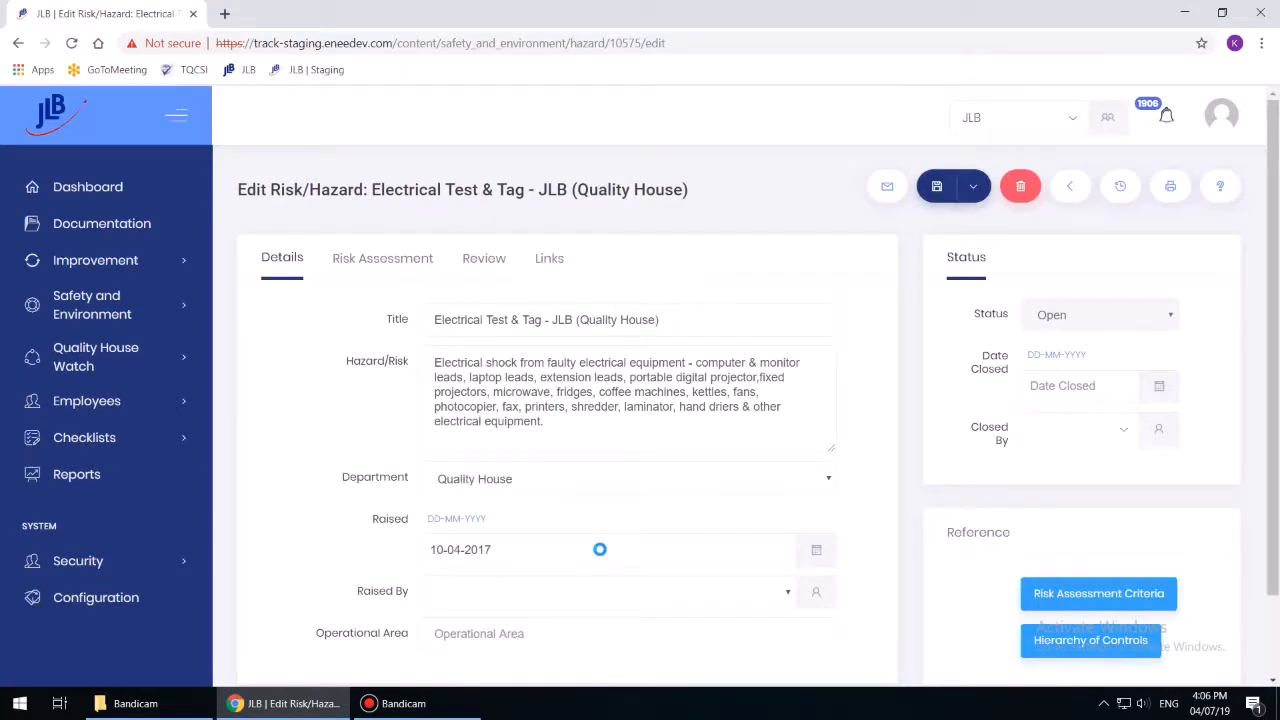
Examine the record's Details fields, from Title, Hazard/Risk and the Department options to Raised By and Operational Area.
{"action": "left_click", "coordinate": [622, 319]}
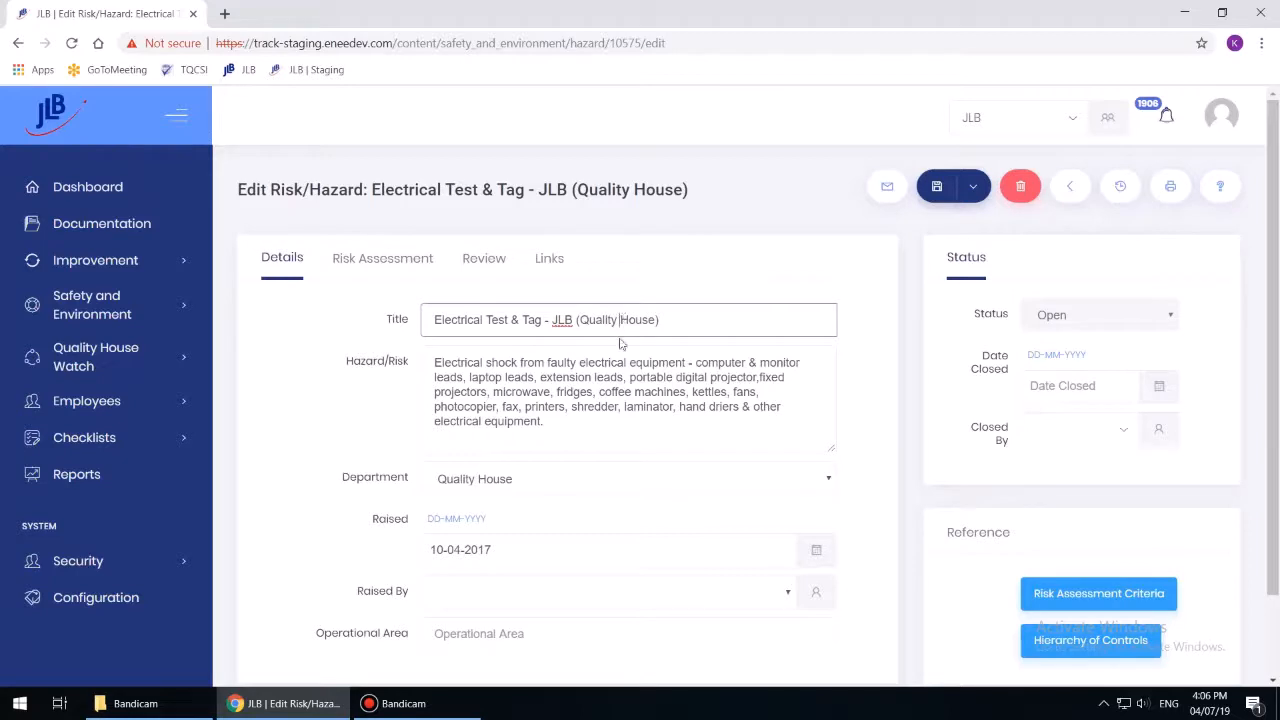
{"action": "left_click", "coordinate": [614, 367]}
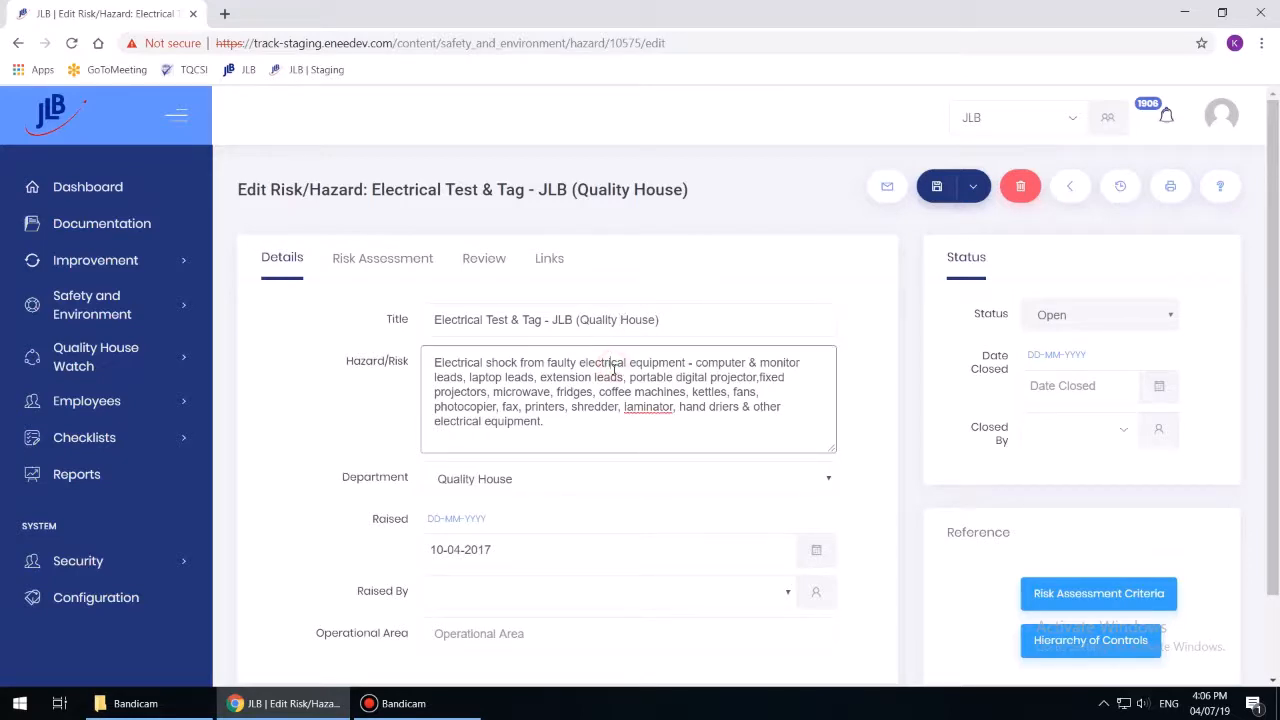
{"action": "left_click", "coordinate": [591, 479]}
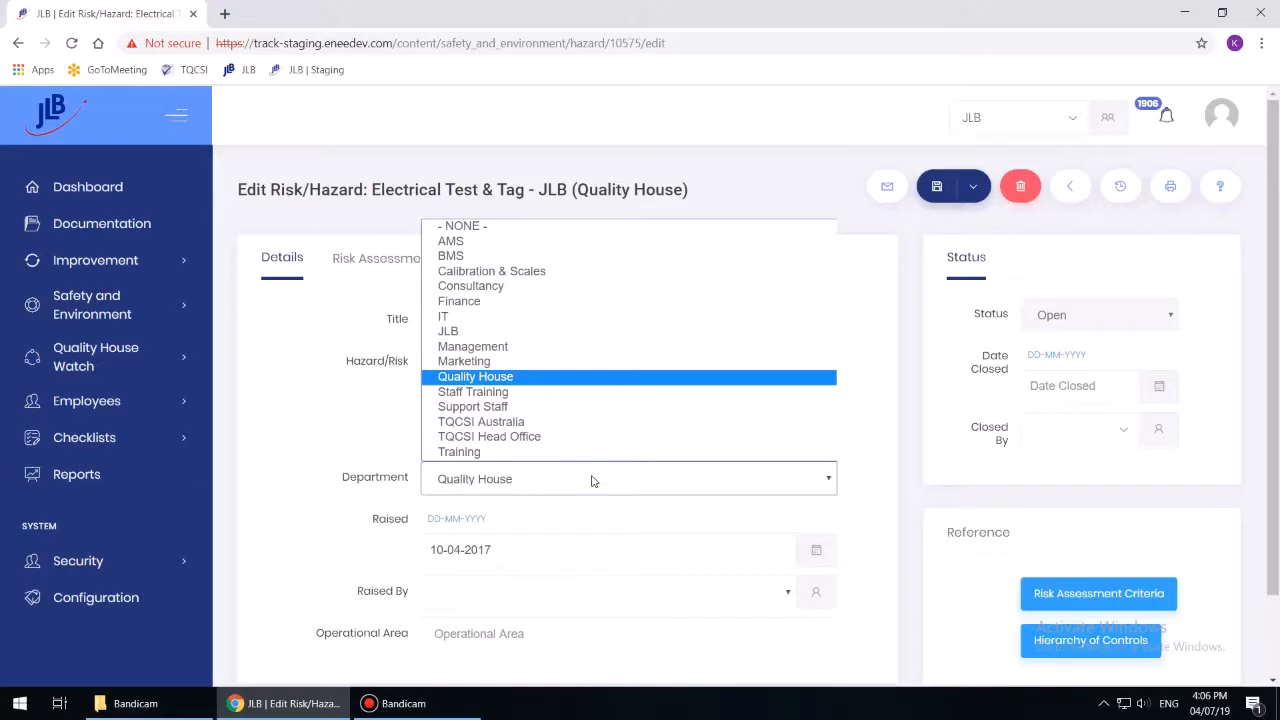
{"action": "left_click", "coordinate": [397, 500]}
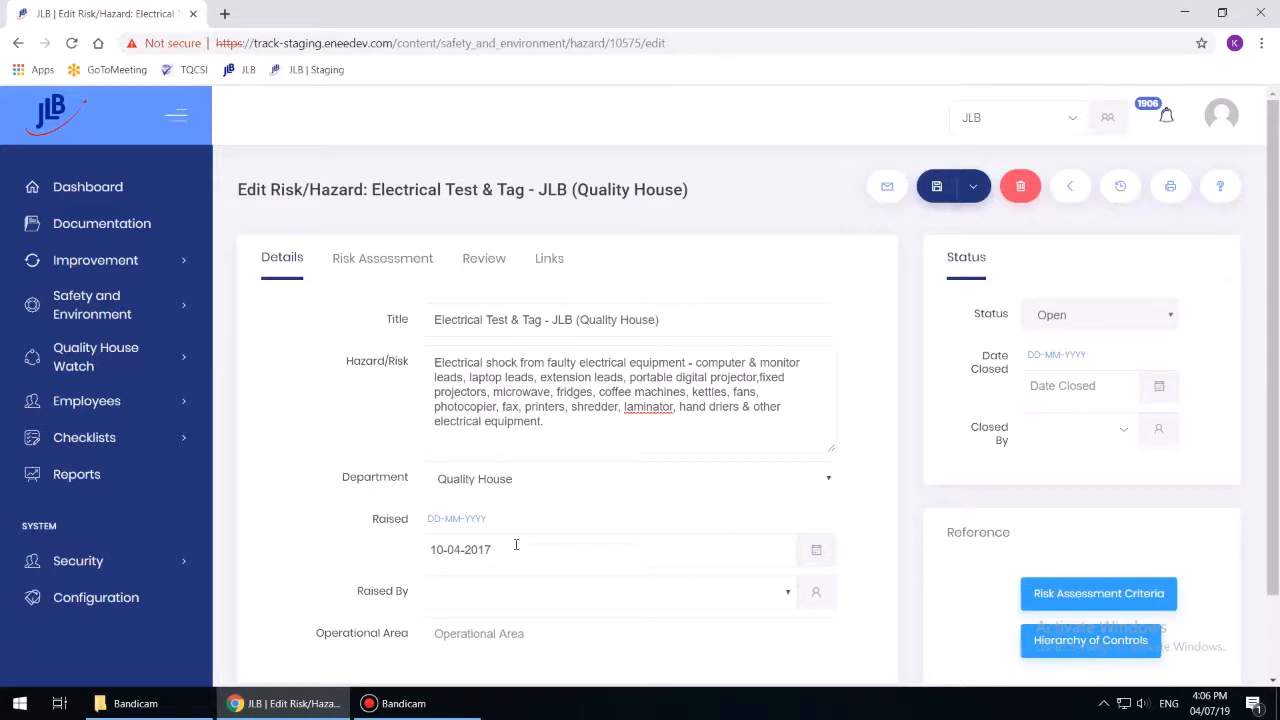
{"action": "scroll", "coordinate": [516, 544], "scroll_direction": "down", "scroll_amount": 2}
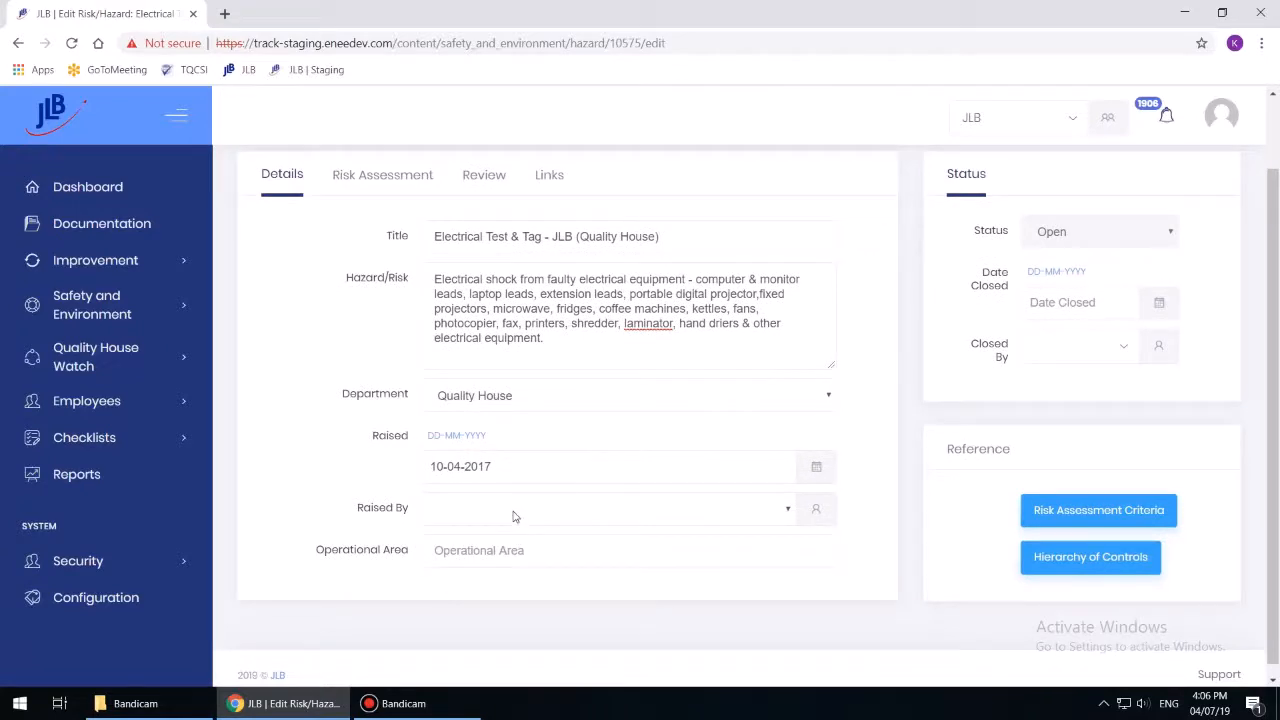
{"action": "left_click", "coordinate": [513, 516]}
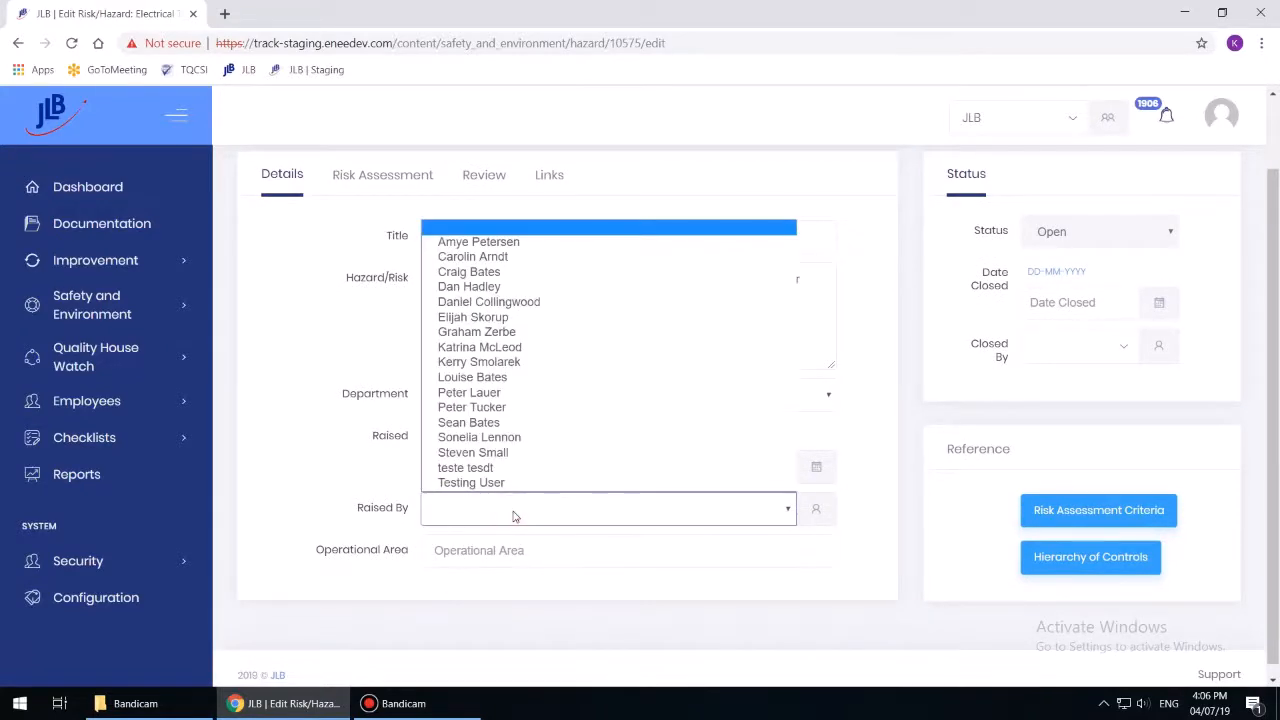
{"action": "left_click", "coordinate": [513, 516]}
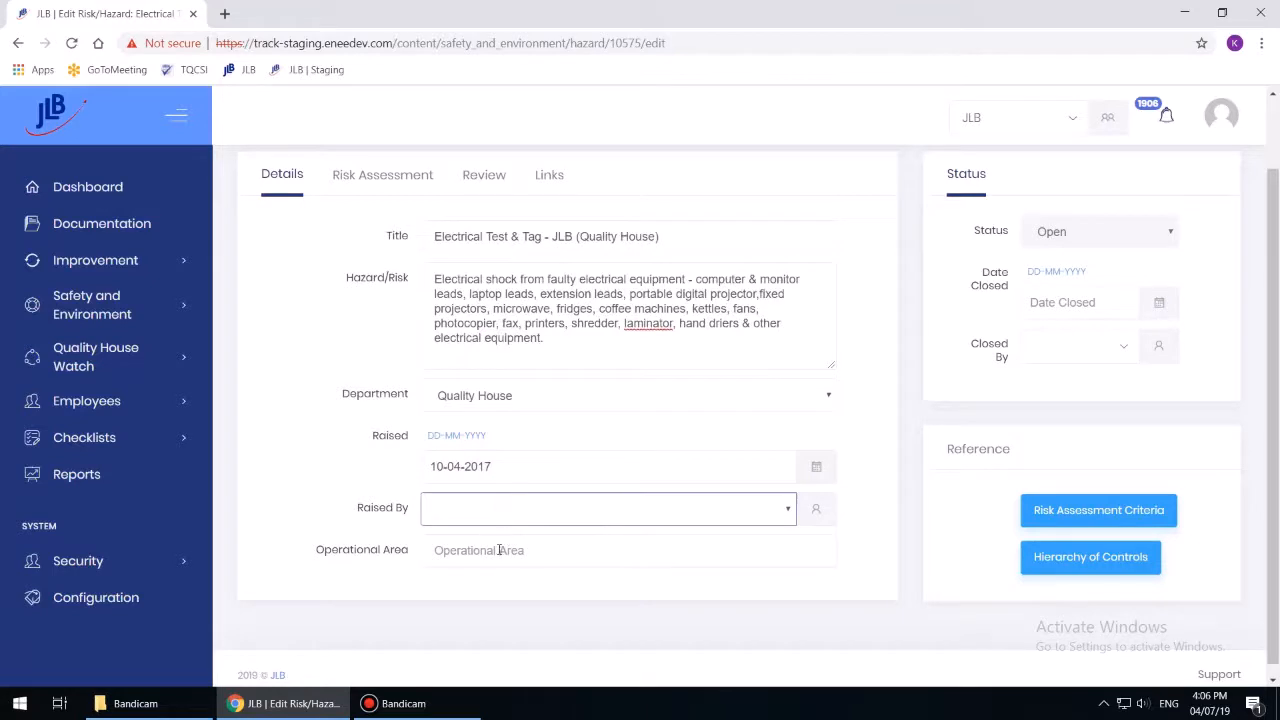
{"action": "left_click", "coordinate": [499, 550]}
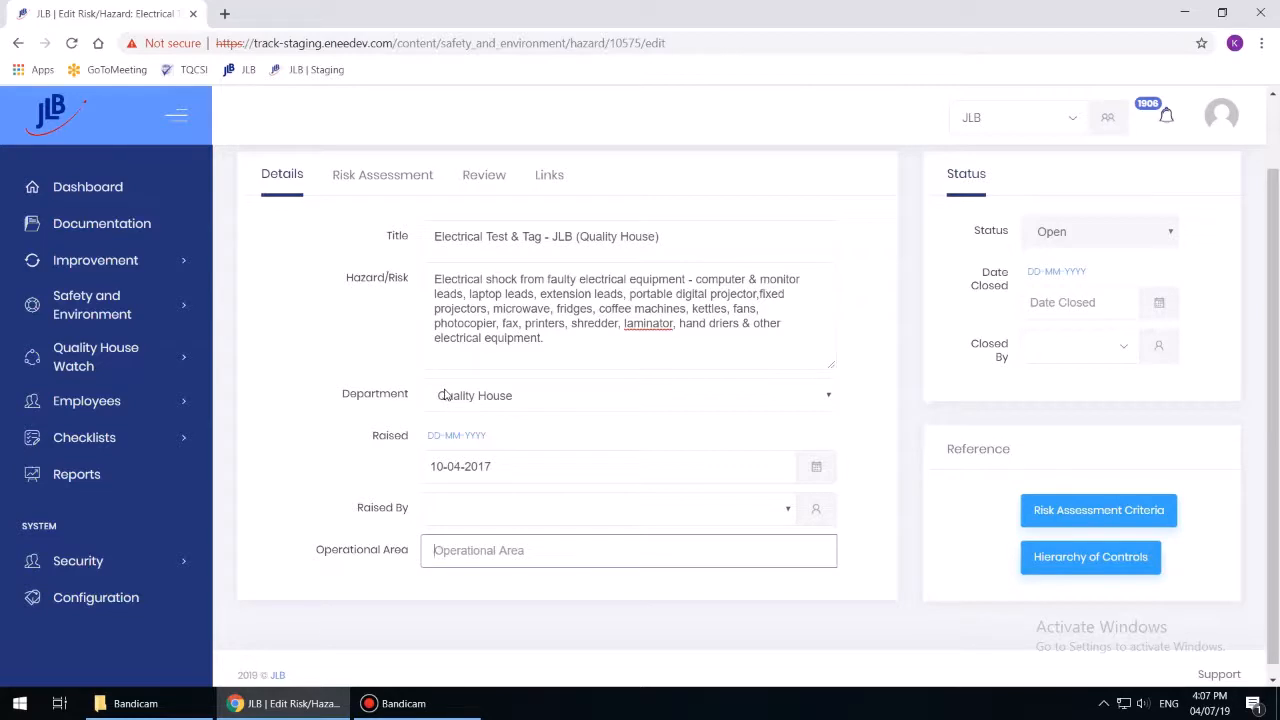
Show the record's Risk Assessment section and look through the Likelihood and Consequence options.
{"action": "scroll", "coordinate": [1049, 277], "scroll_direction": "up", "scroll_amount": 1}
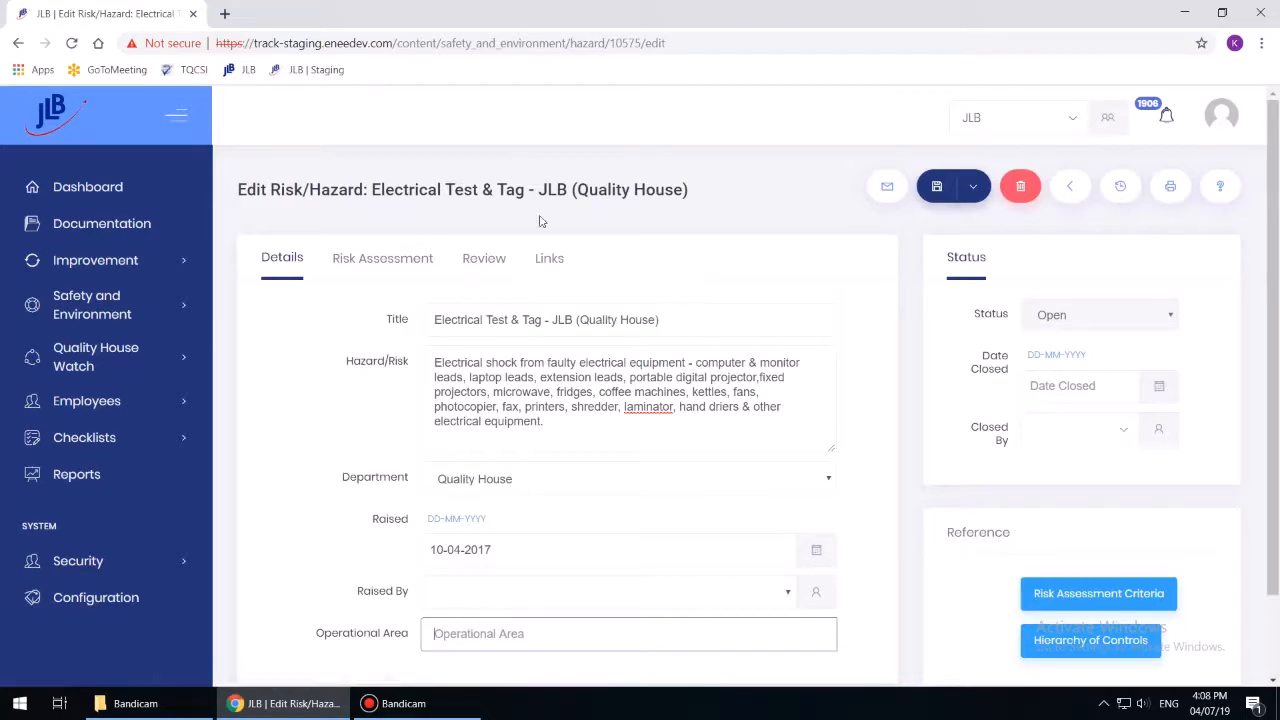
{"action": "left_click", "coordinate": [409, 274]}
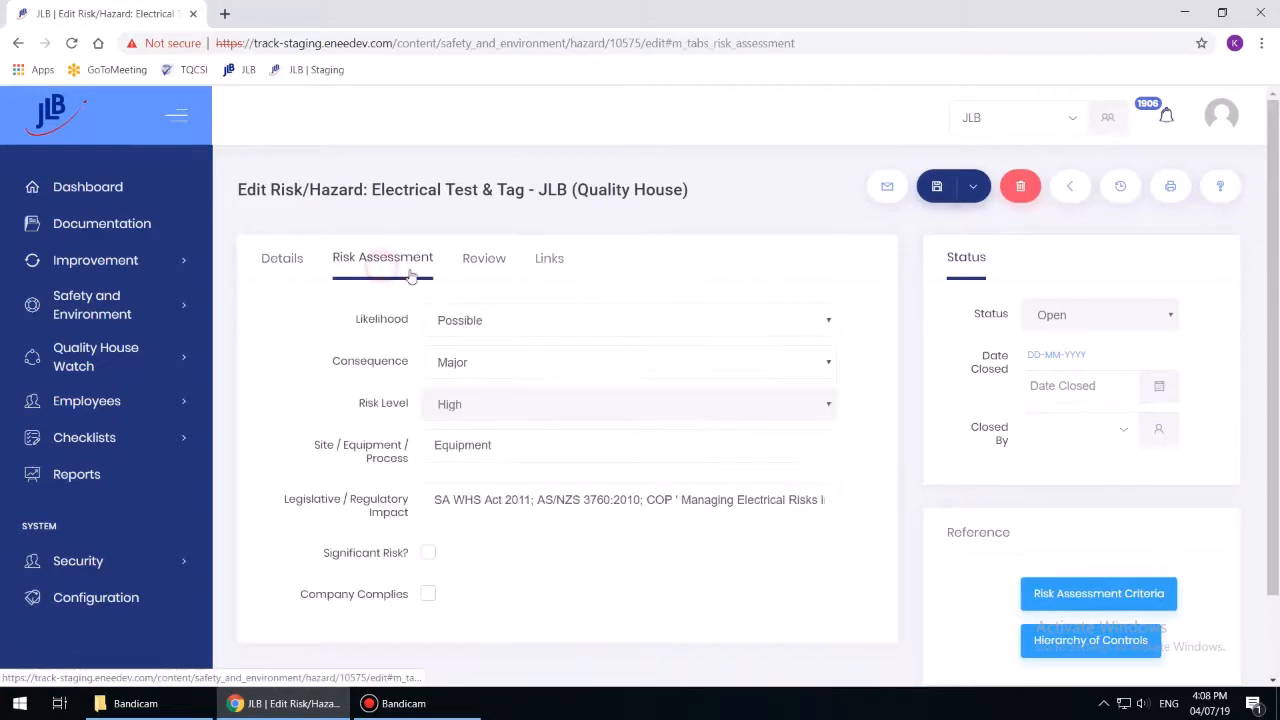
{"action": "left_click", "coordinate": [489, 320]}
{"action": "left_click", "coordinate": [489, 322]}
{"action": "left_click", "coordinate": [491, 370]}
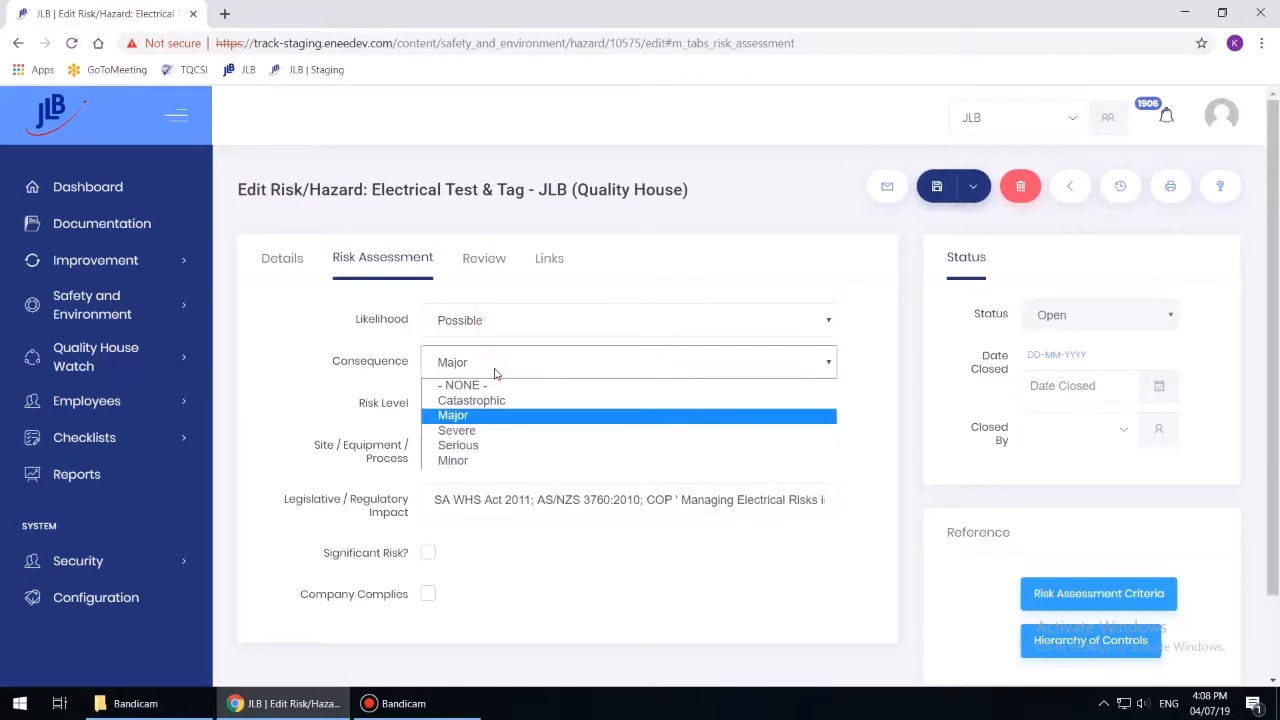
{"action": "left_click", "coordinate": [493, 368]}
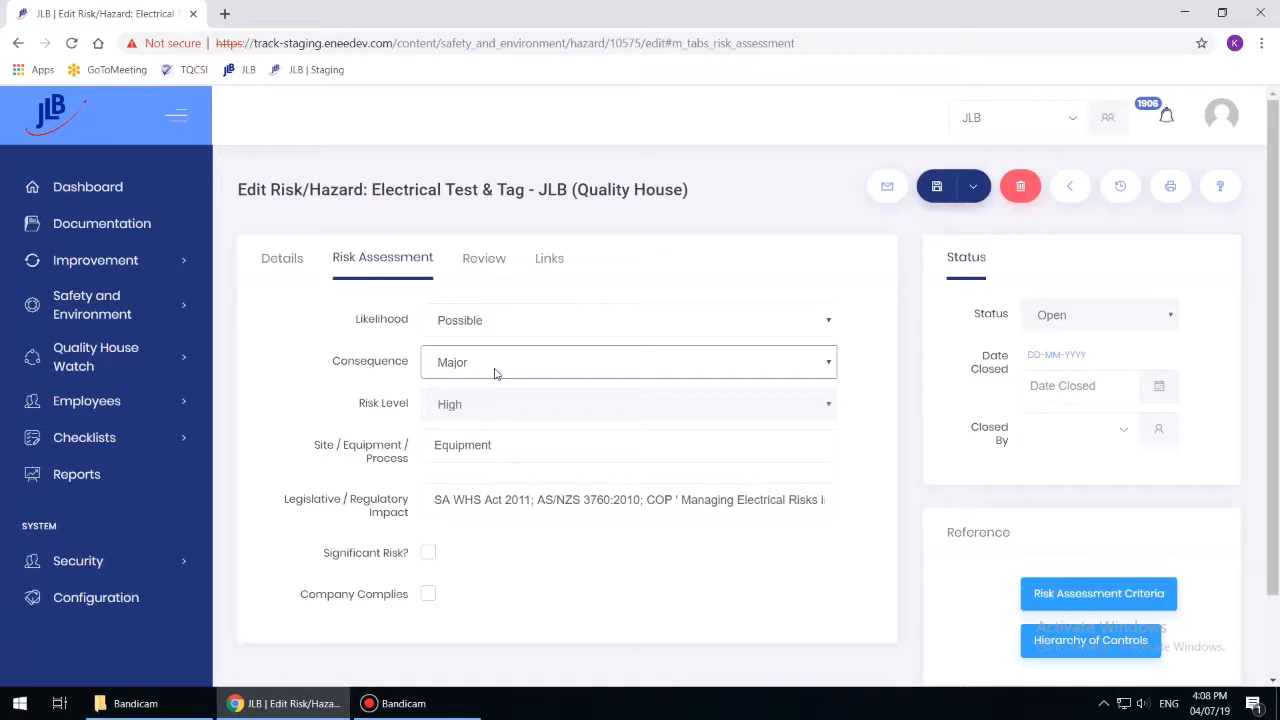
Examine the Risk Level, Site / Equipment / Process and Legislative / Regulatory Impact fields of the risk assessment.
{"action": "left_click", "coordinate": [479, 405]}
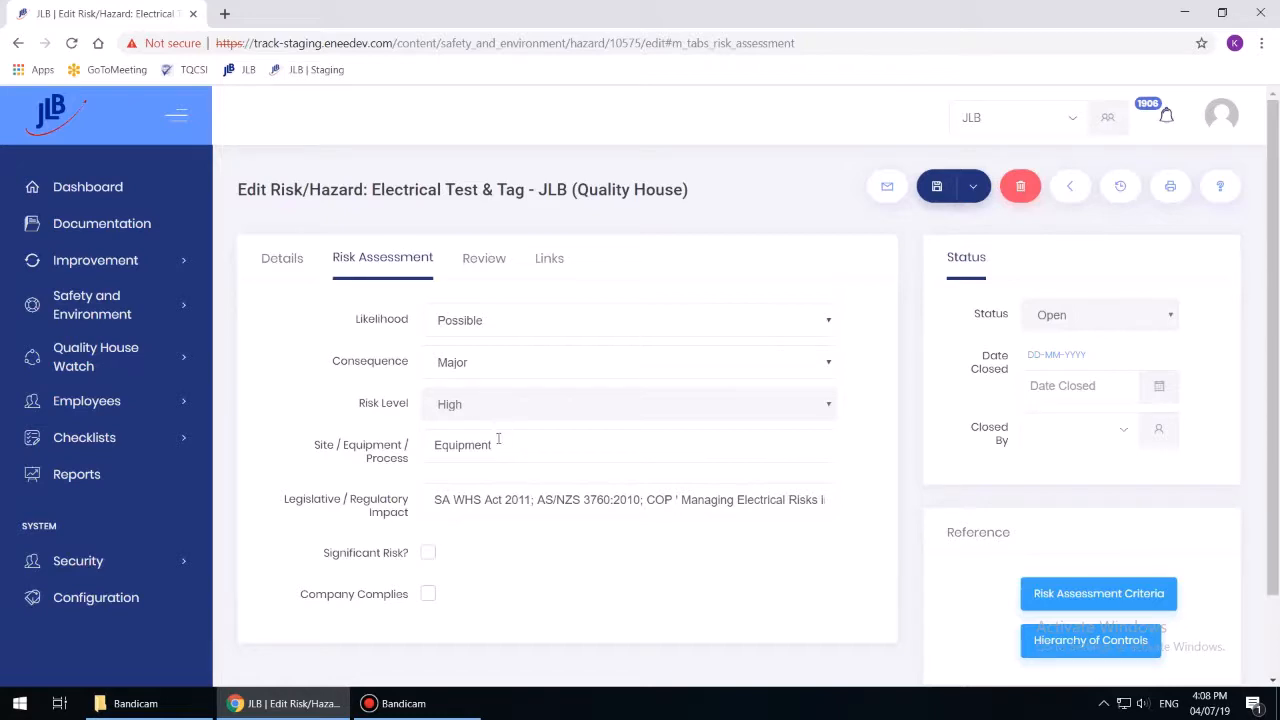
{"action": "left_click", "coordinate": [499, 444]}
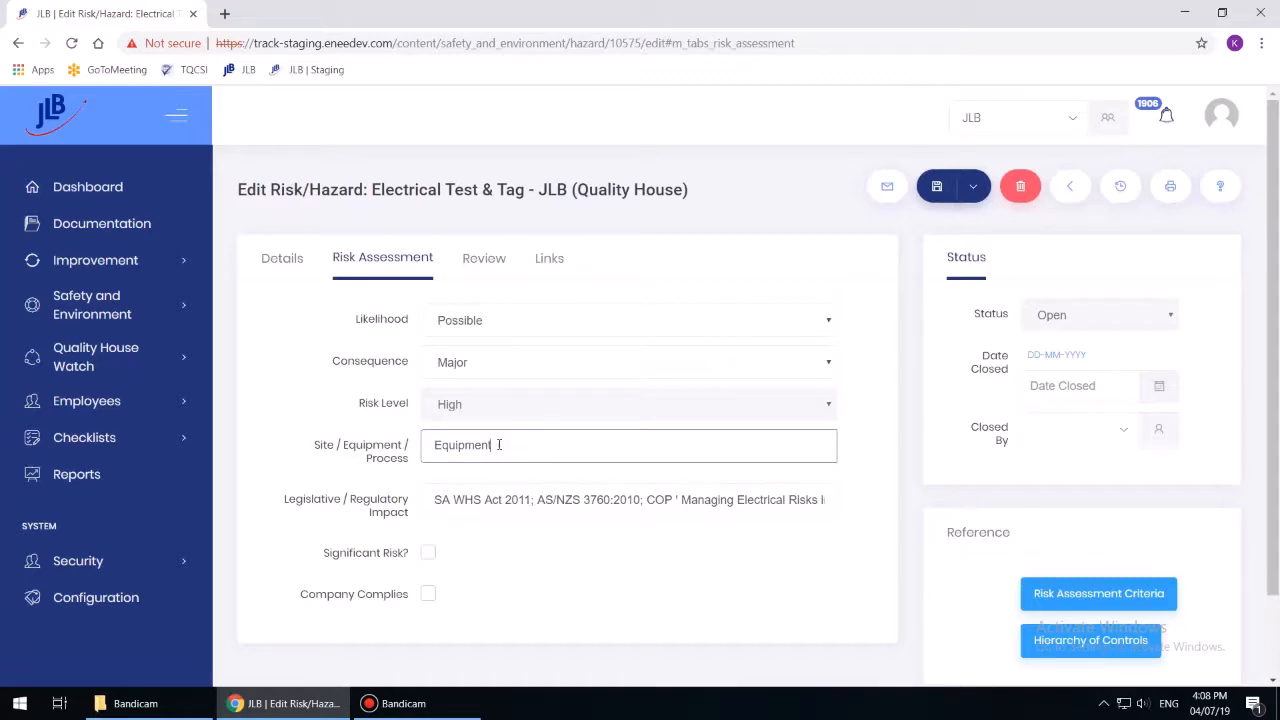
{"action": "left_click", "coordinate": [506, 499]}
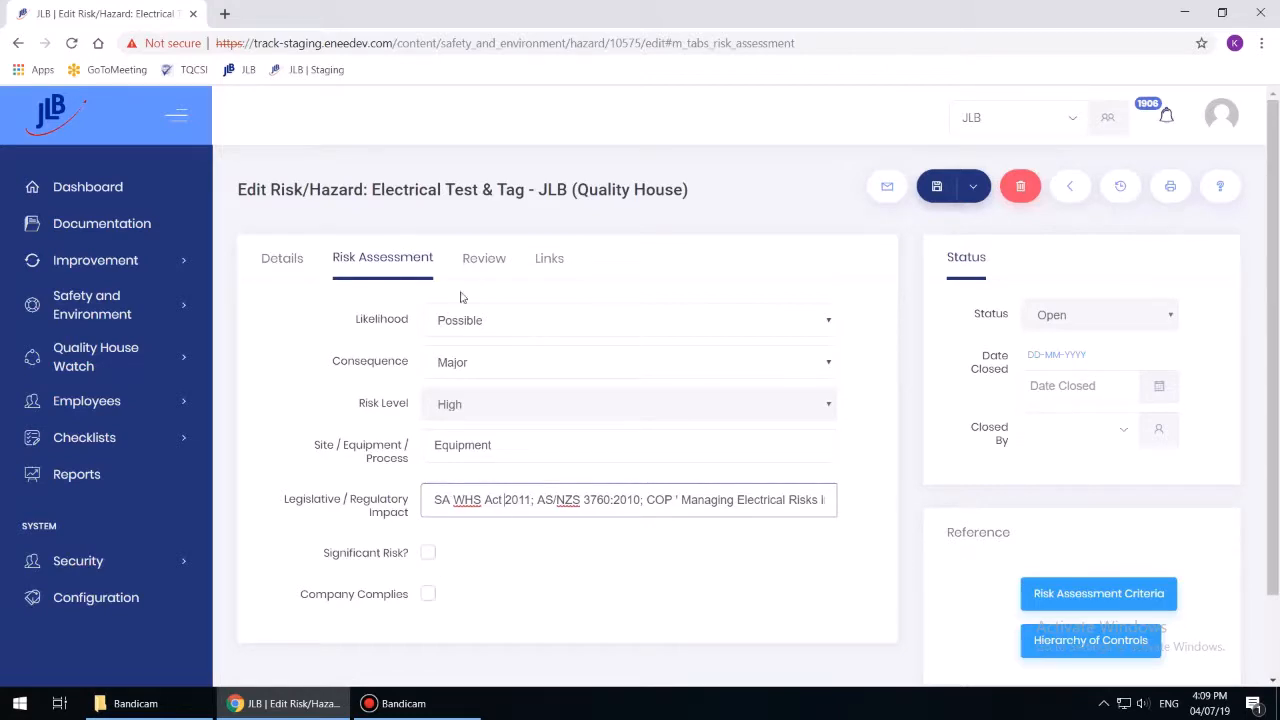
Show the record's Review section and enlarge the Control text box so its full text can be read.
{"action": "left_click", "coordinate": [489, 265]}
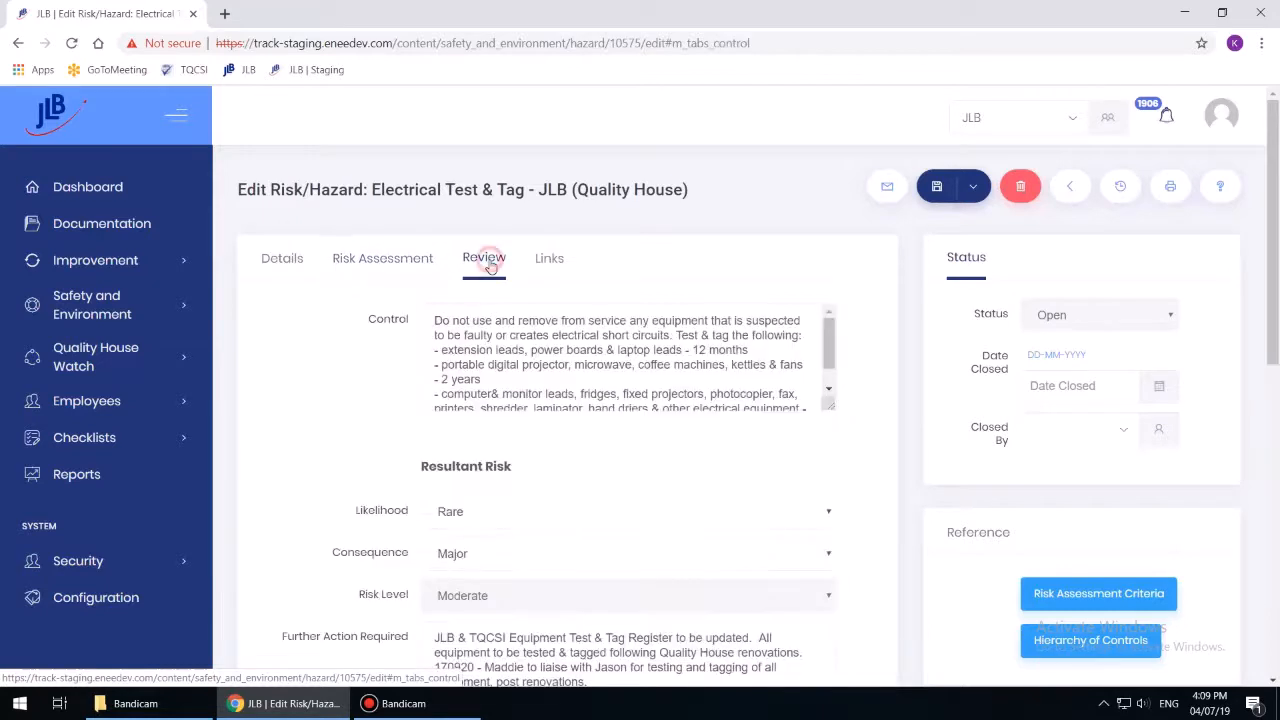
{"action": "left_click", "coordinate": [556, 340]}
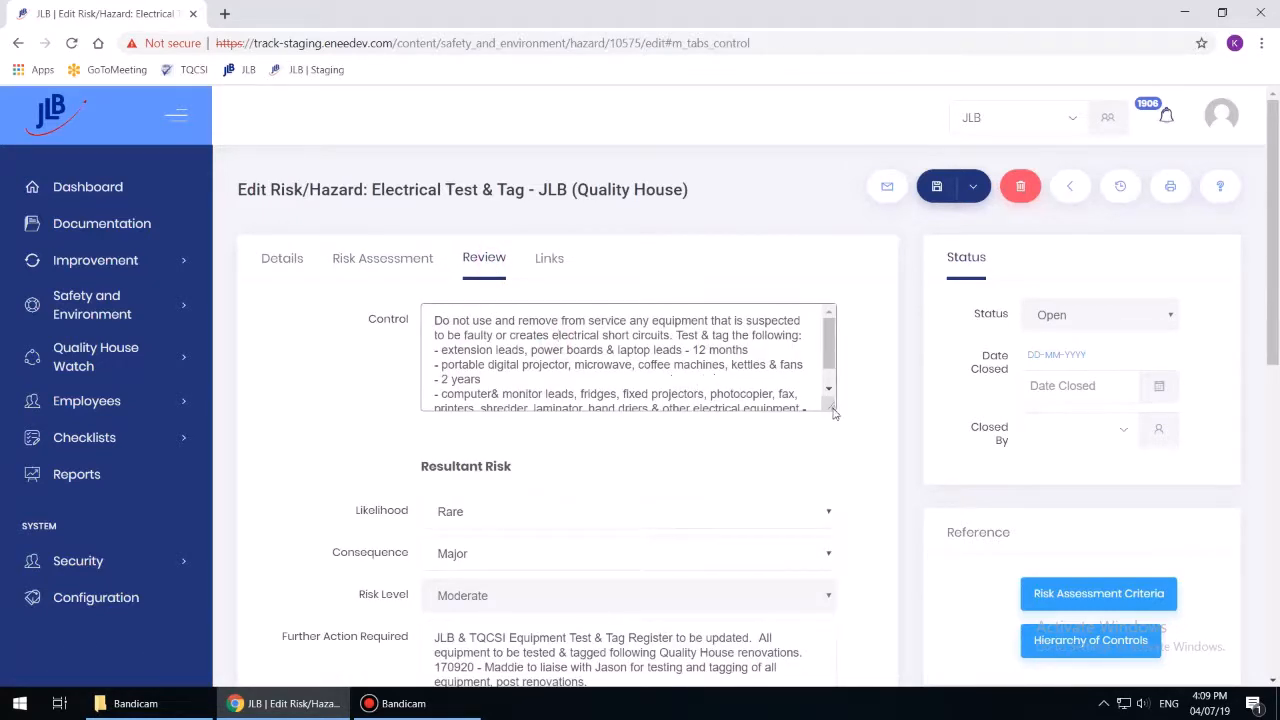
{"action": "left_click_drag", "start_coordinate": [834, 410], "coordinate": [833, 462]}
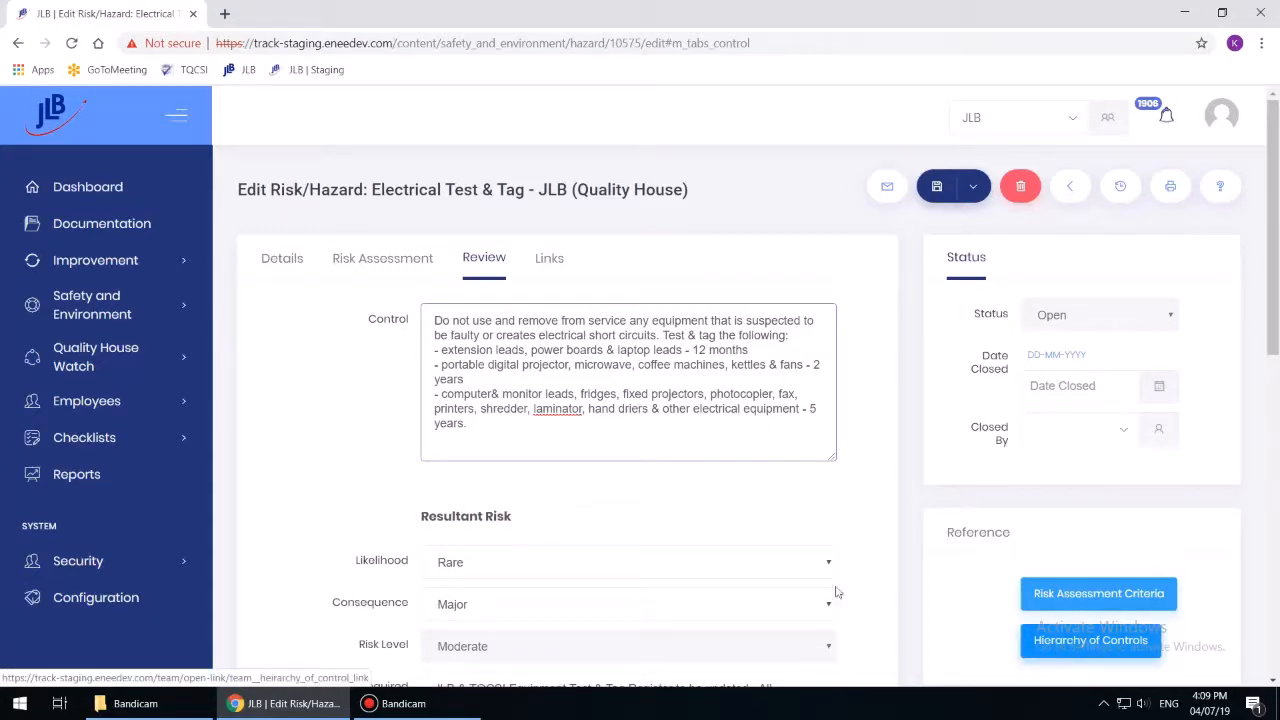
Look through the Likelihood and Consequence options of the Resultant Risk in the review.
{"action": "scroll", "coordinate": [665, 507], "scroll_direction": "down", "scroll_amount": 2}
{"action": "scroll", "coordinate": [665, 507], "scroll_direction": "down", "scroll_amount": 1}
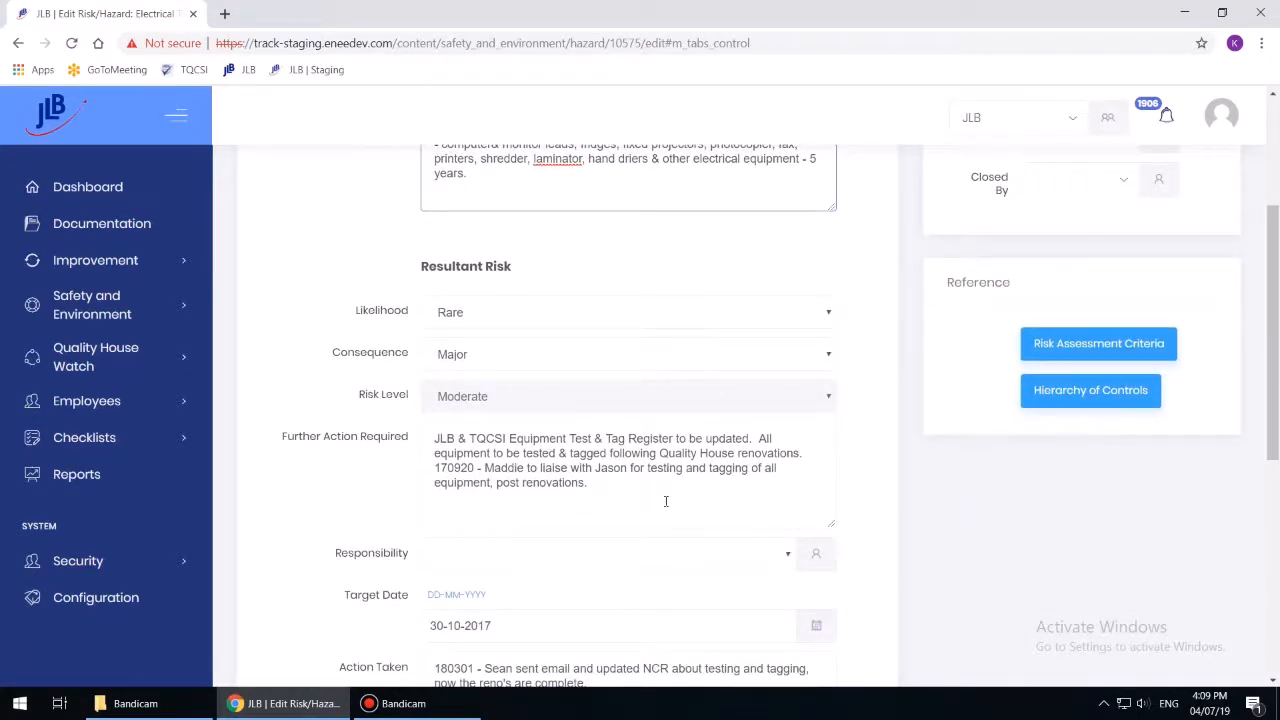
{"action": "left_click", "coordinate": [580, 316]}
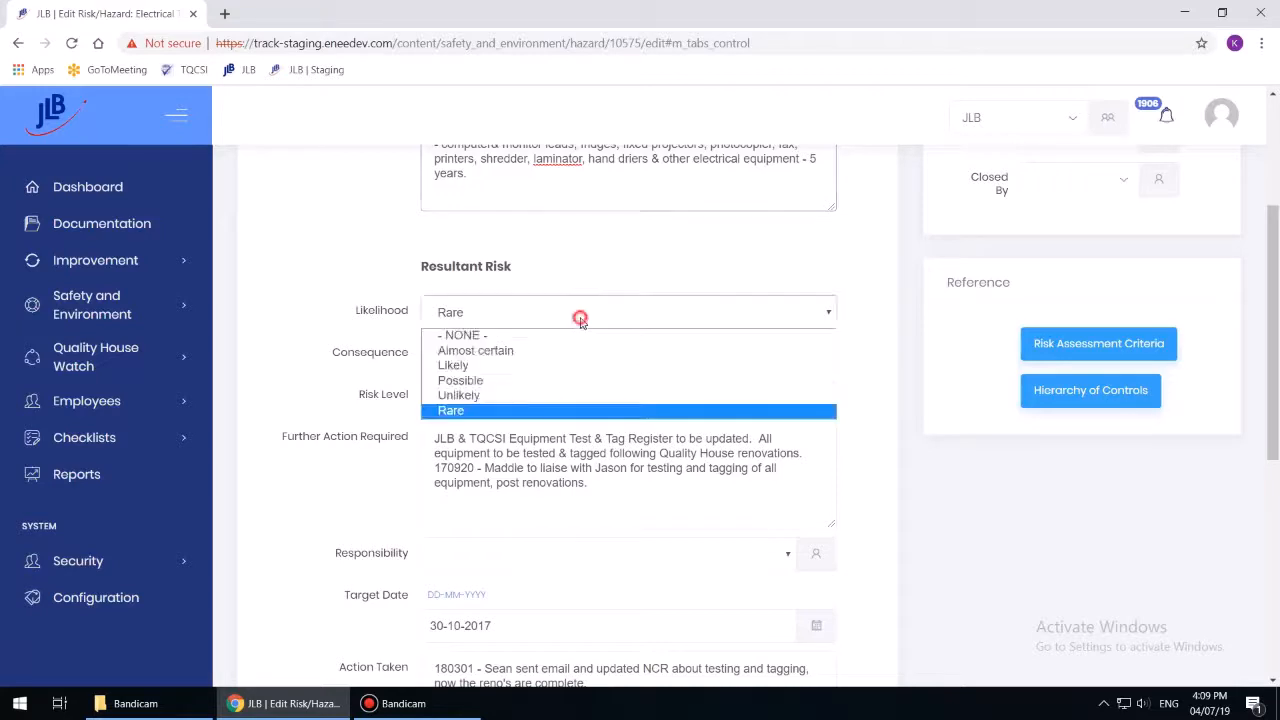
{"action": "left_click", "coordinate": [580, 318]}
{"action": "left_click", "coordinate": [575, 358]}
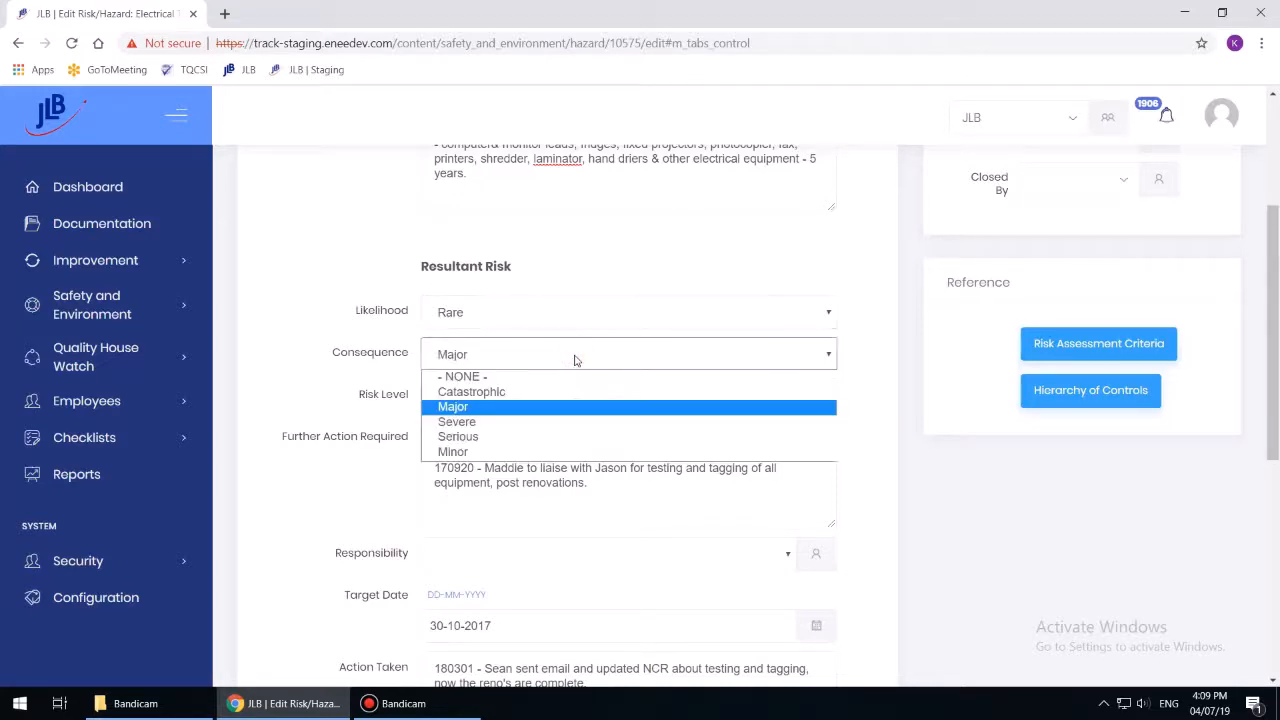
{"action": "left_click", "coordinate": [575, 358]}
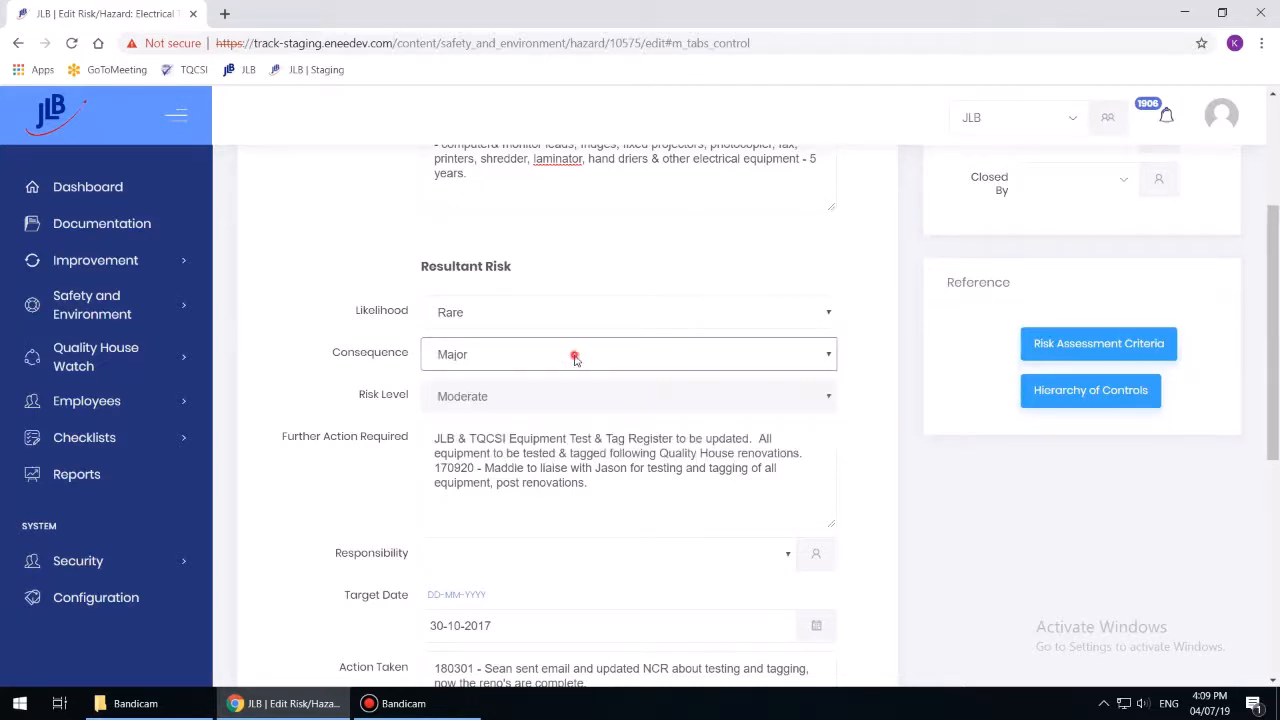
Examine the review's Further Action Required text, the Responsibility options and the Target Date calendar.
{"action": "left_click", "coordinate": [579, 468]}
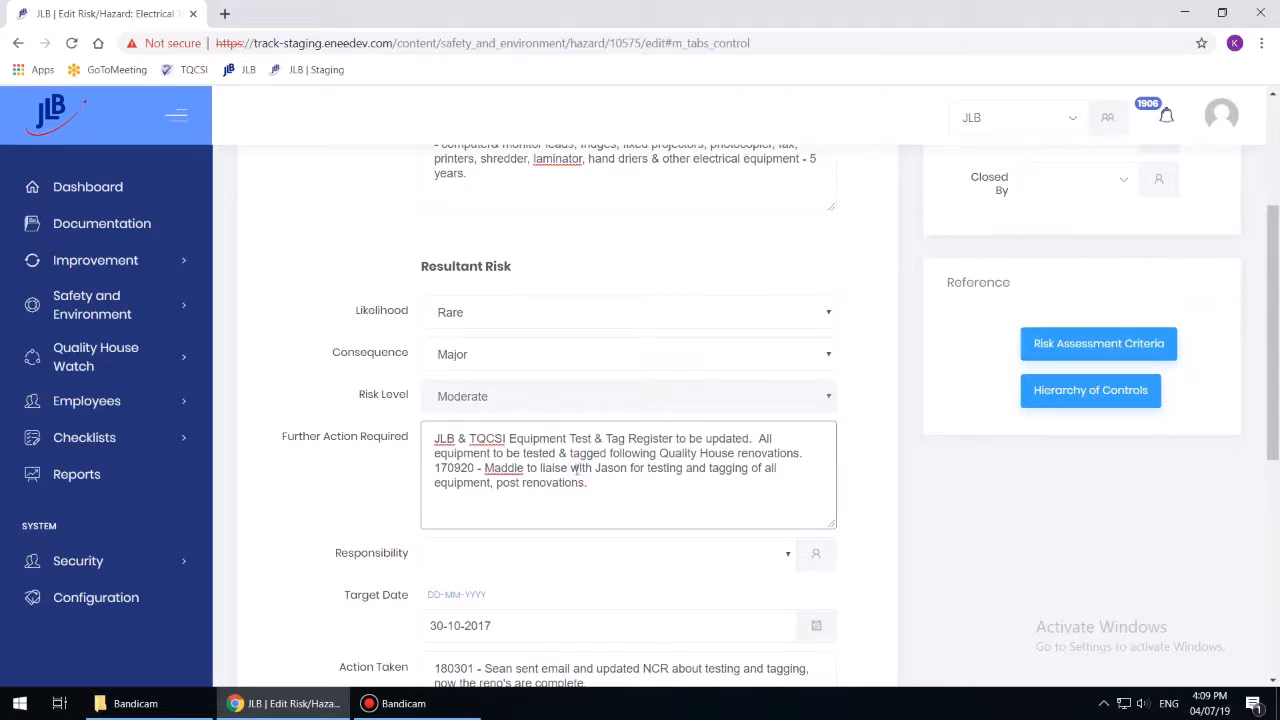
{"action": "scroll", "coordinate": [577, 468], "scroll_direction": "down", "scroll_amount": 1}
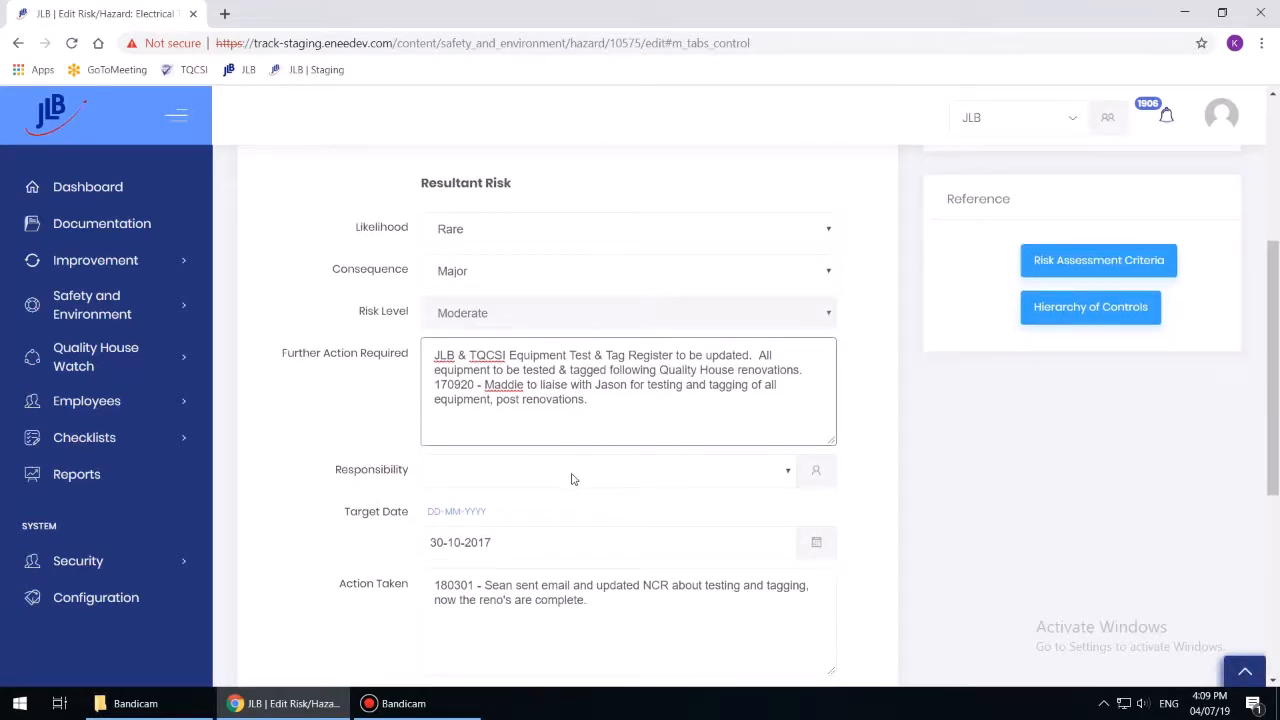
{"action": "left_click", "coordinate": [573, 479]}
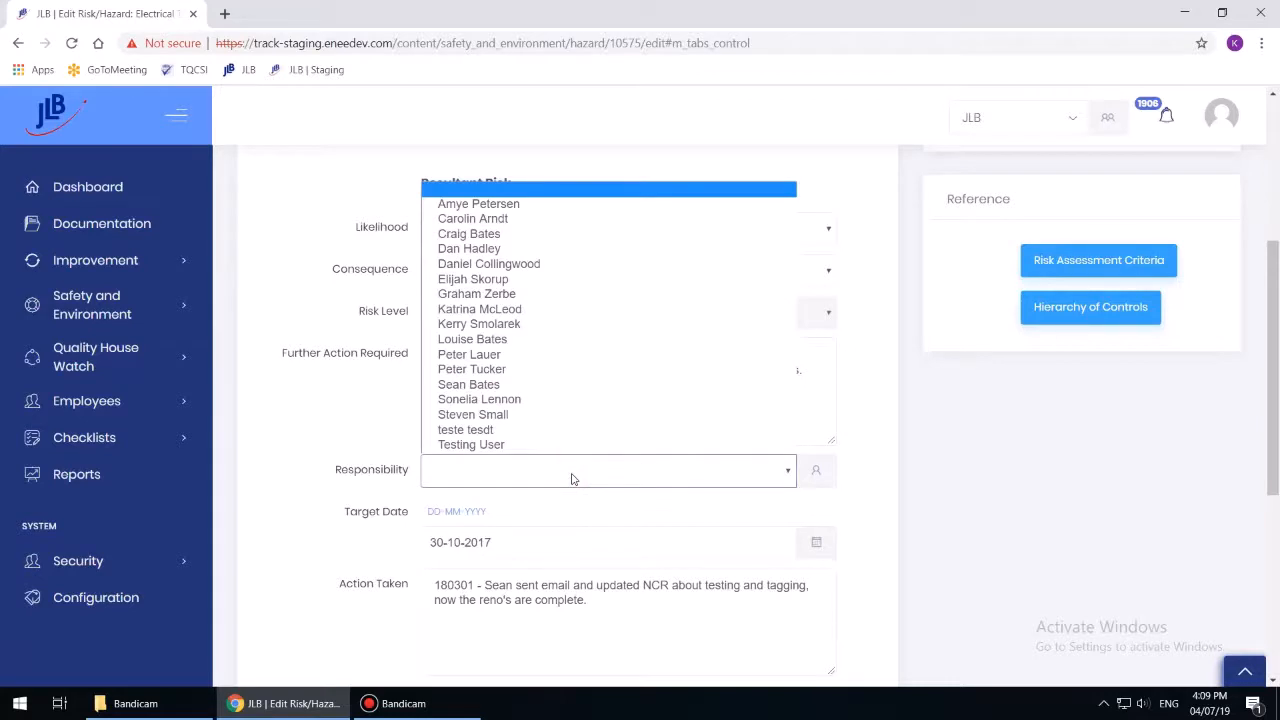
{"action": "left_click", "coordinate": [573, 479]}
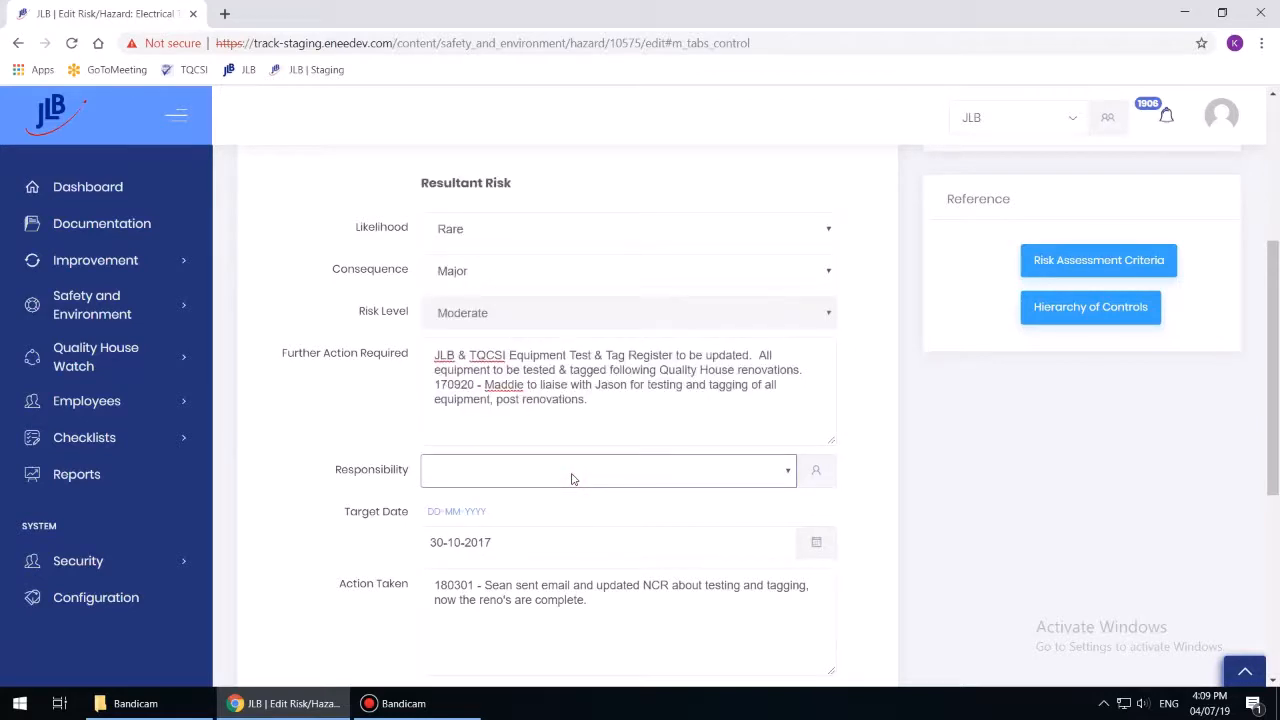
{"action": "left_click", "coordinate": [537, 542]}
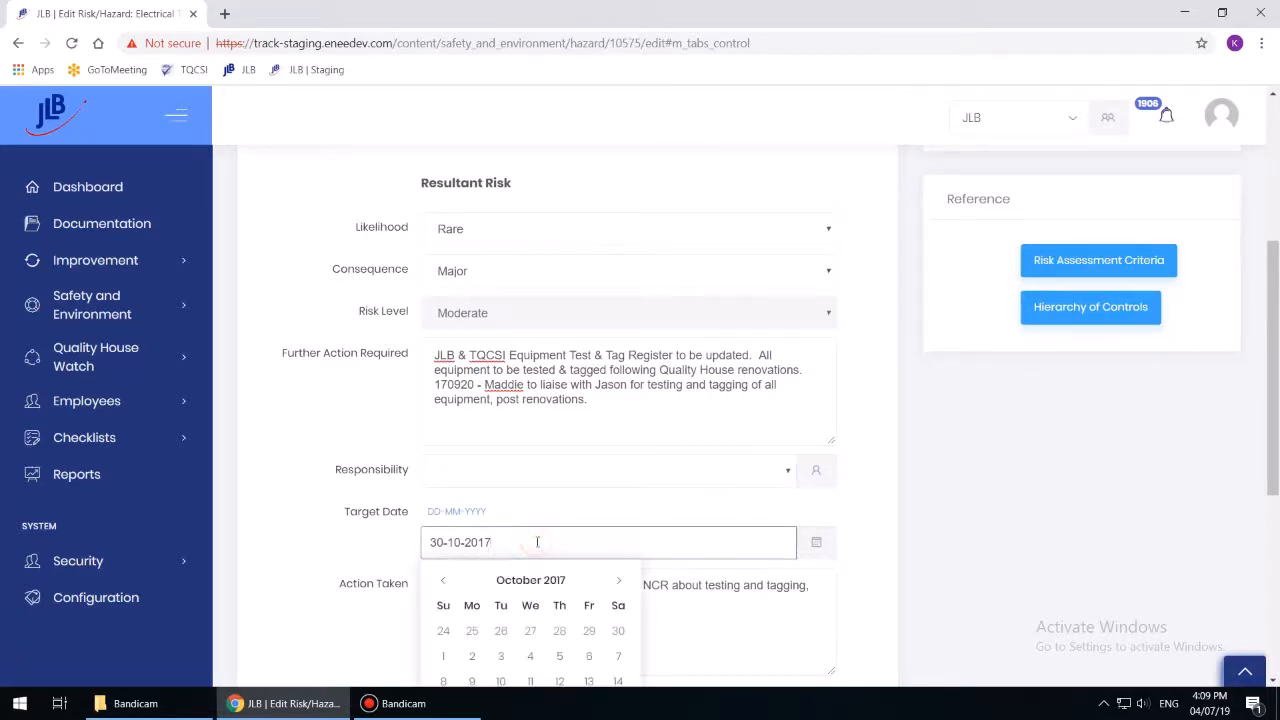
{"action": "left_click", "coordinate": [364, 545]}
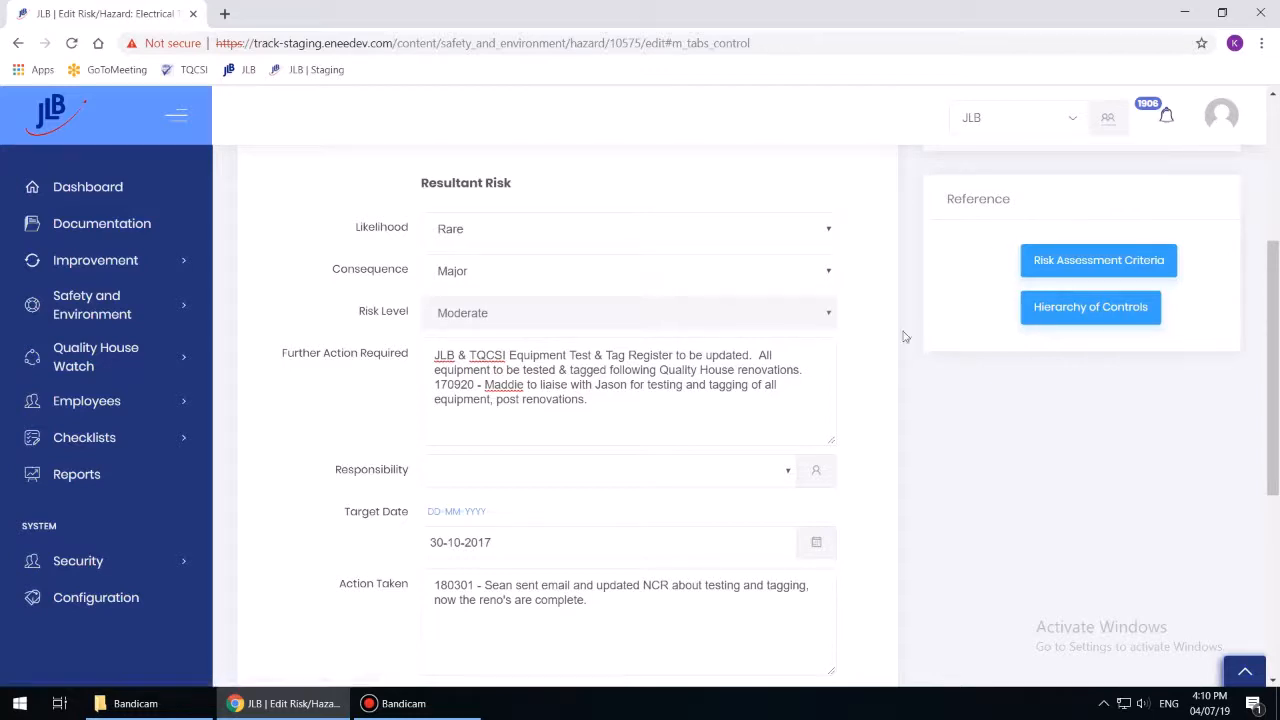
Examine the review's Action Taken text, the calendar of its Date field and the Document No field.
{"action": "scroll", "coordinate": [802, 444], "scroll_direction": "down", "scroll_amount": 3}
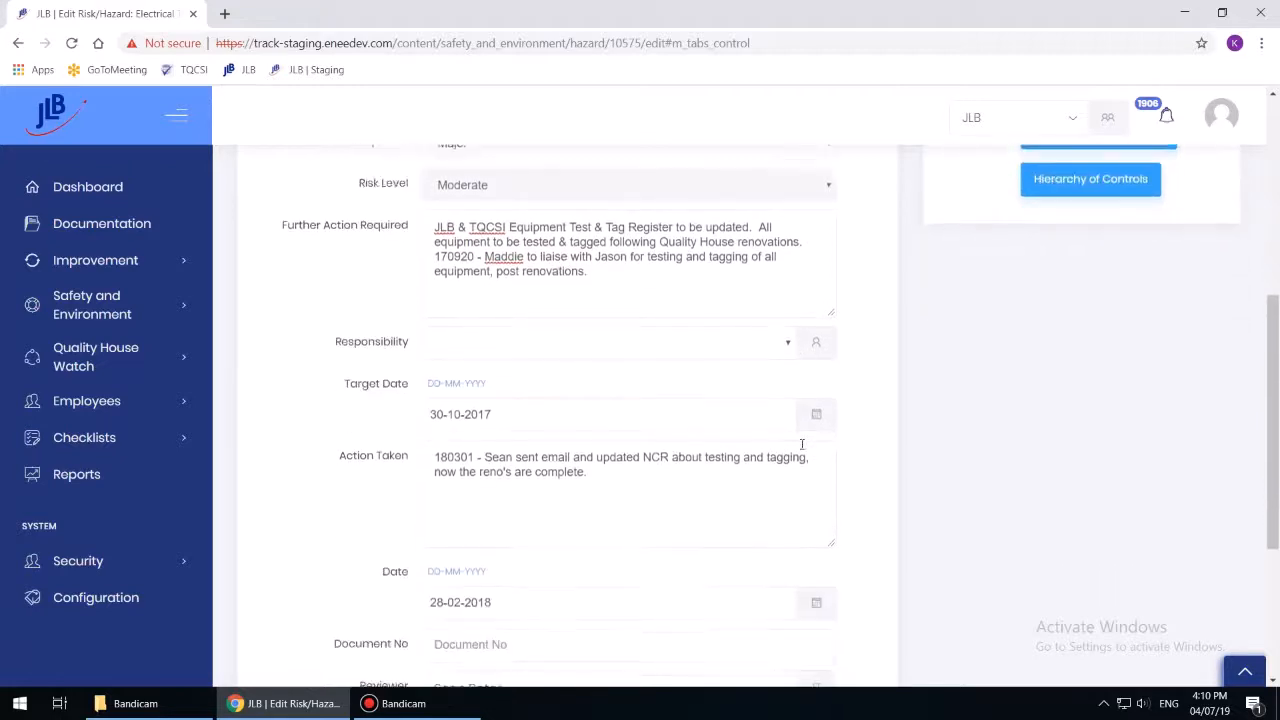
{"action": "scroll", "coordinate": [800, 444], "scroll_direction": "down", "scroll_amount": 1}
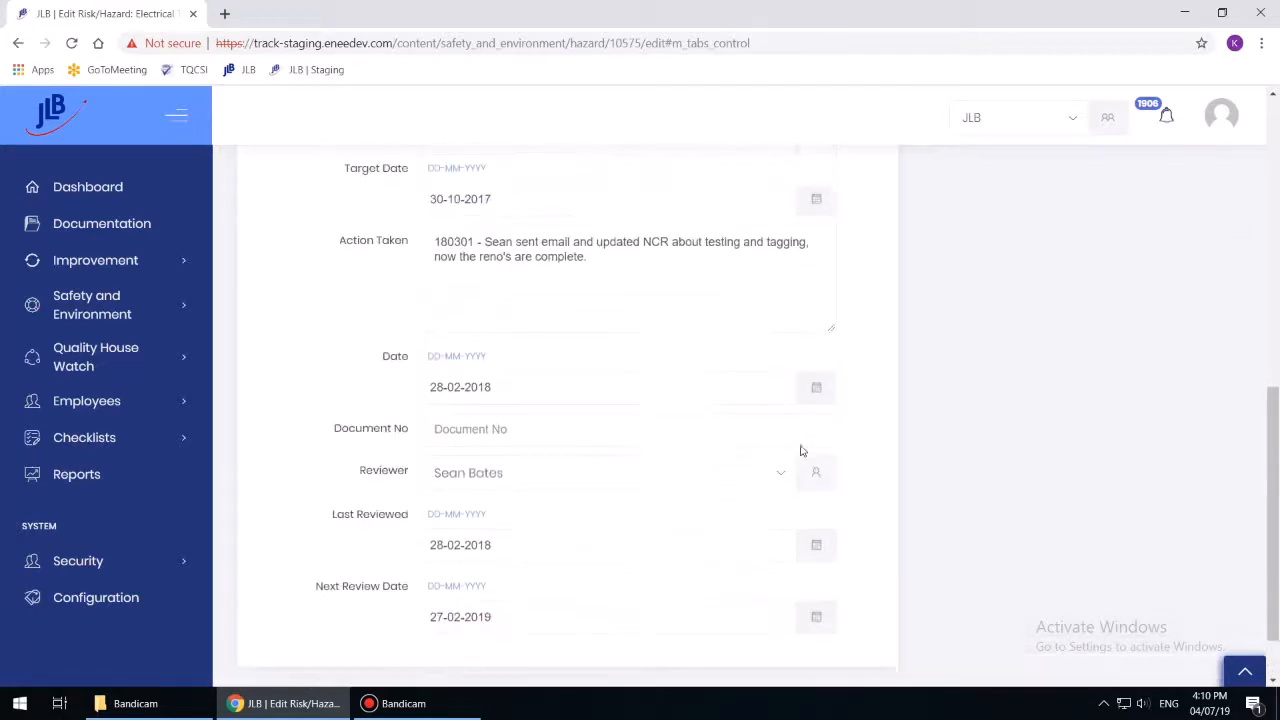
{"action": "left_click", "coordinate": [693, 271]}
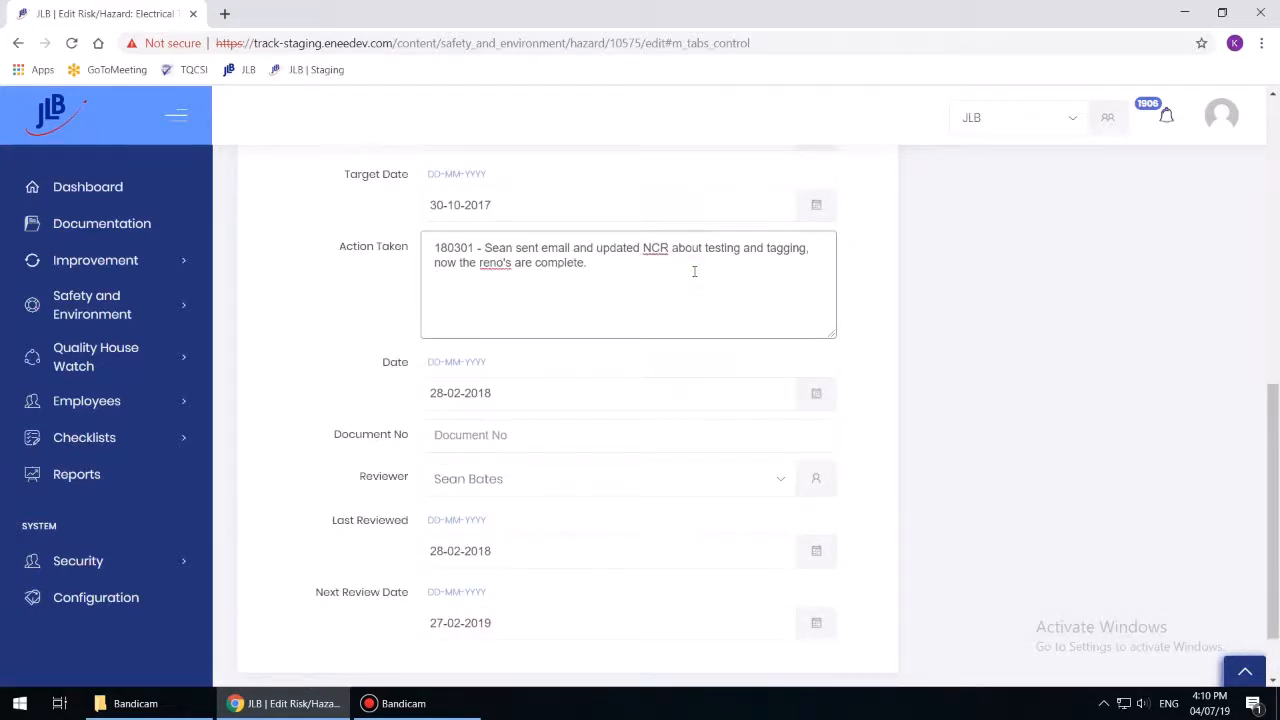
{"action": "left_click", "coordinate": [685, 394]}
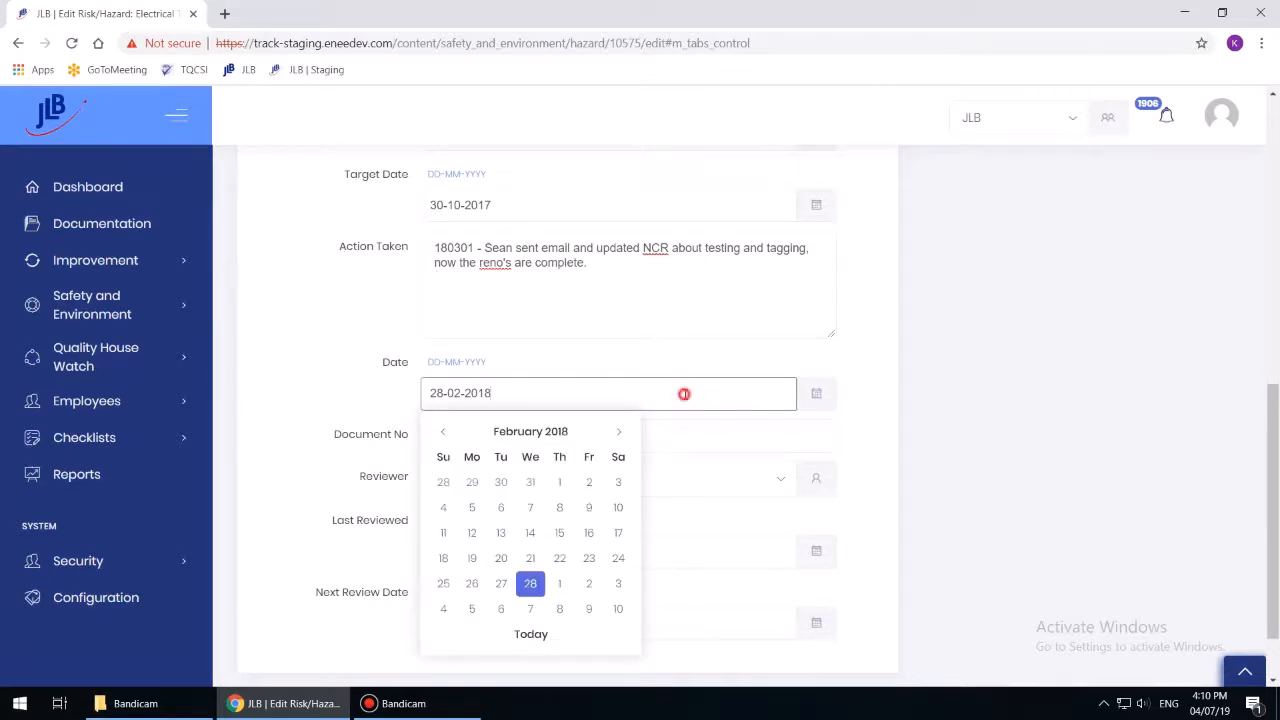
{"action": "left_click", "coordinate": [690, 362]}
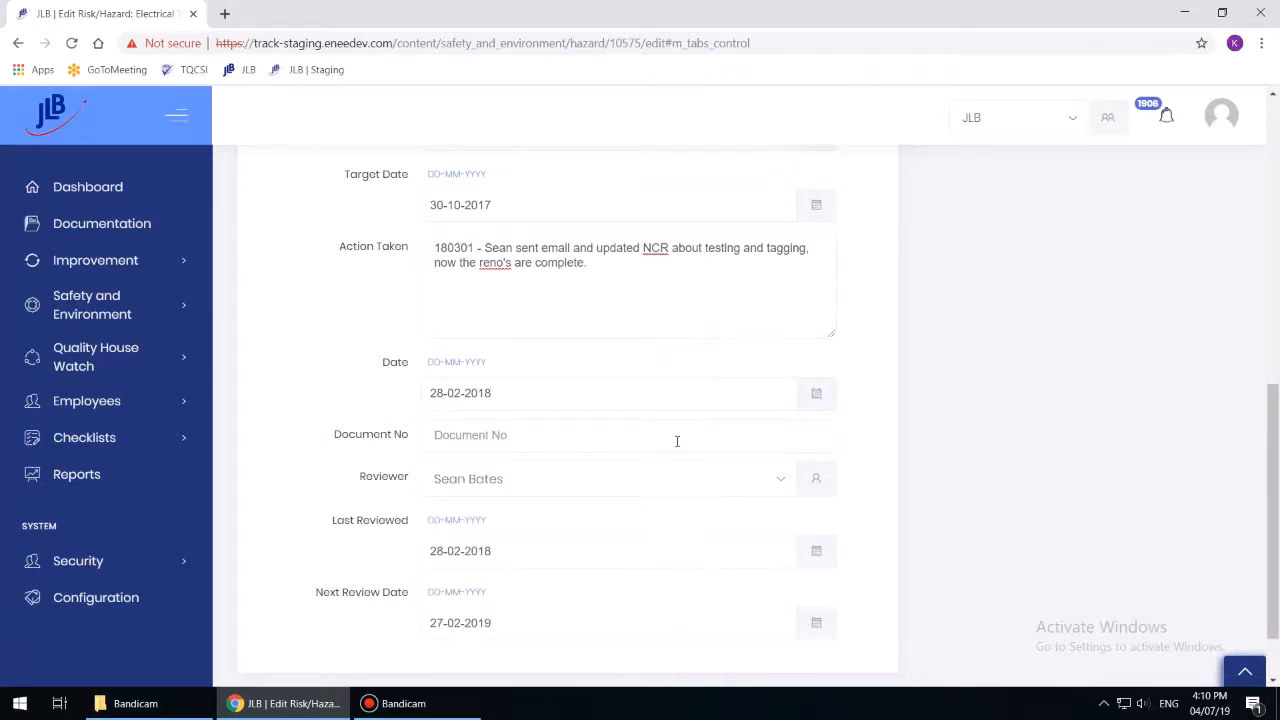
{"action": "left_click", "coordinate": [677, 441]}
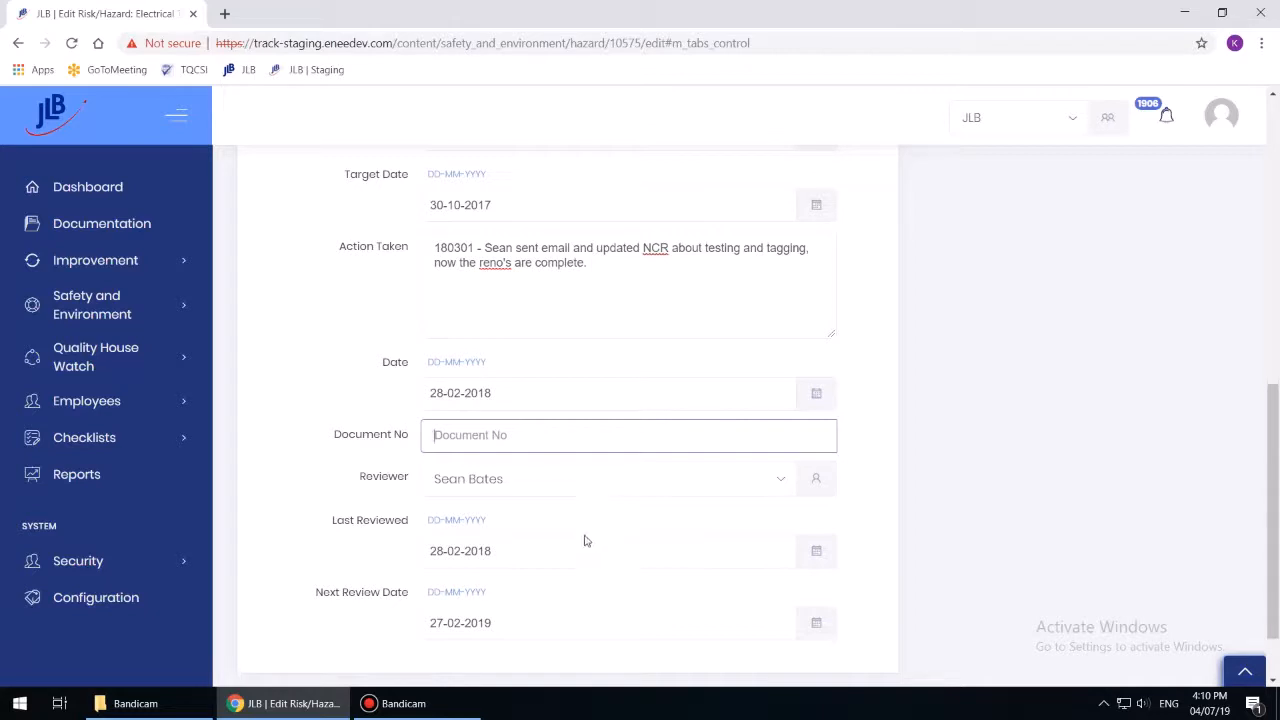
Examine the Last Reviewed and Next Review Date calendars and the Reviewer selection of the review.
{"action": "left_click", "coordinate": [570, 548]}
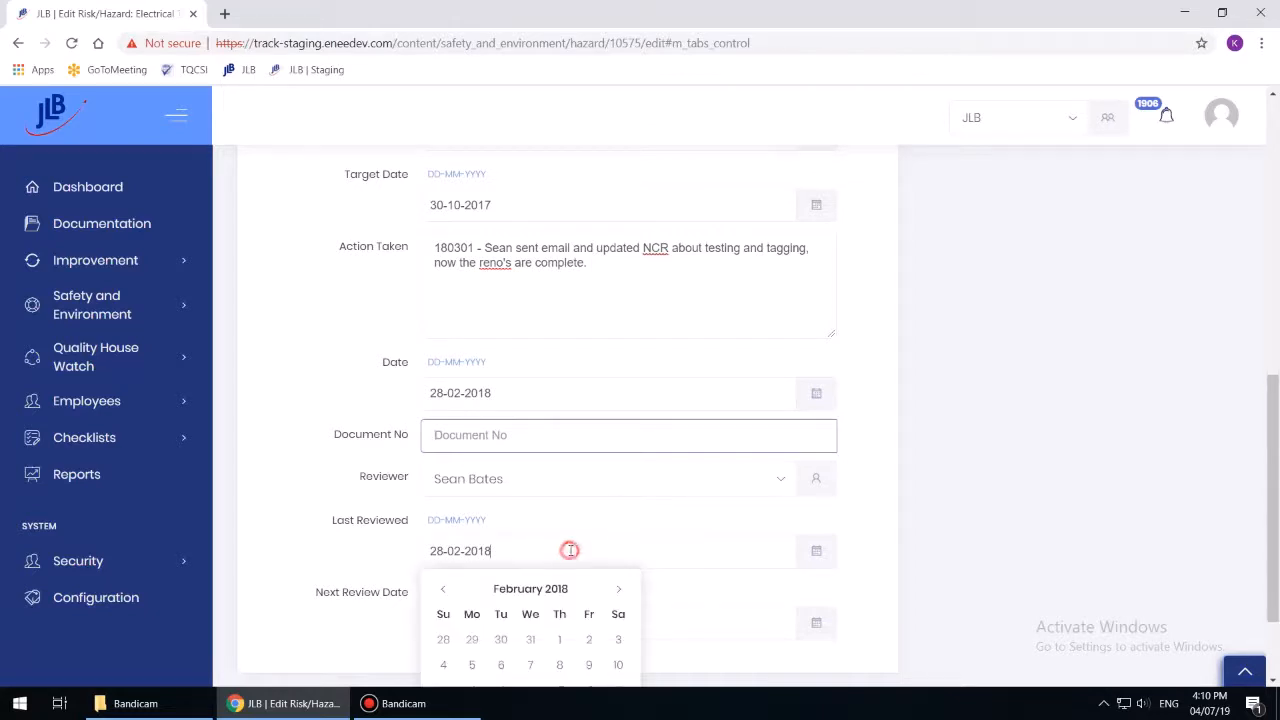
{"action": "left_click", "coordinate": [589, 504]}
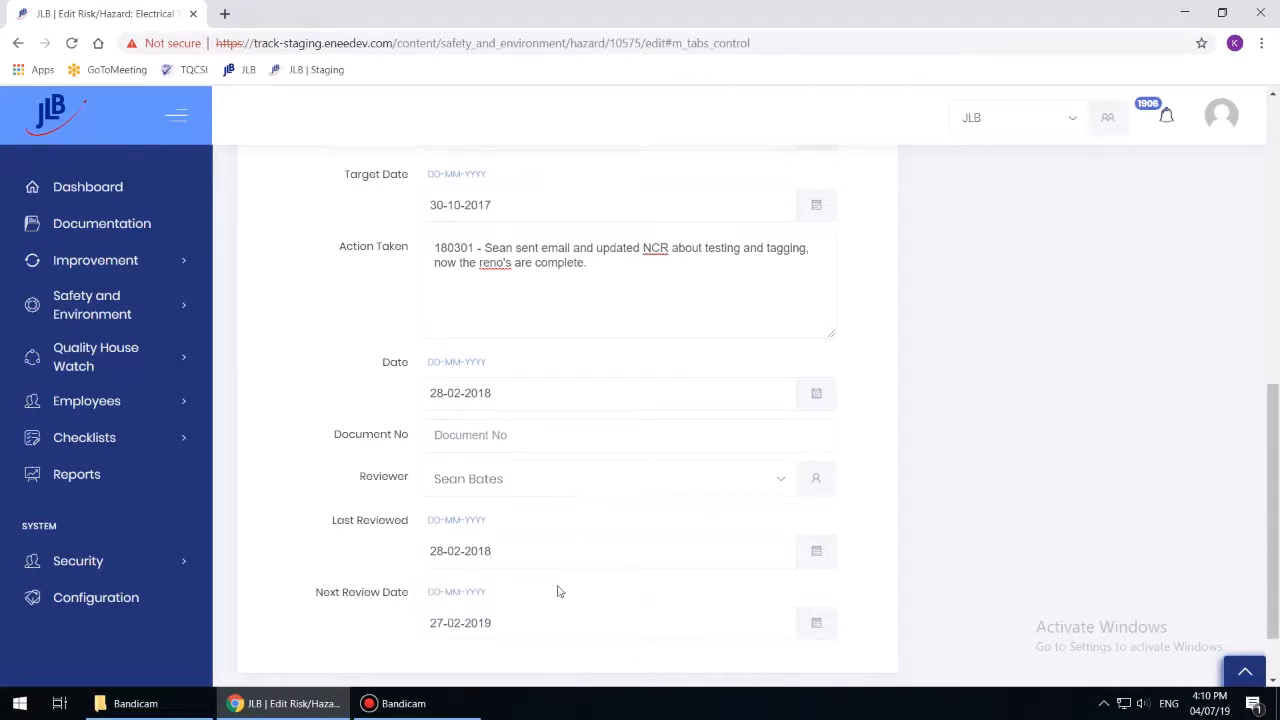
{"action": "left_click", "coordinate": [556, 623]}
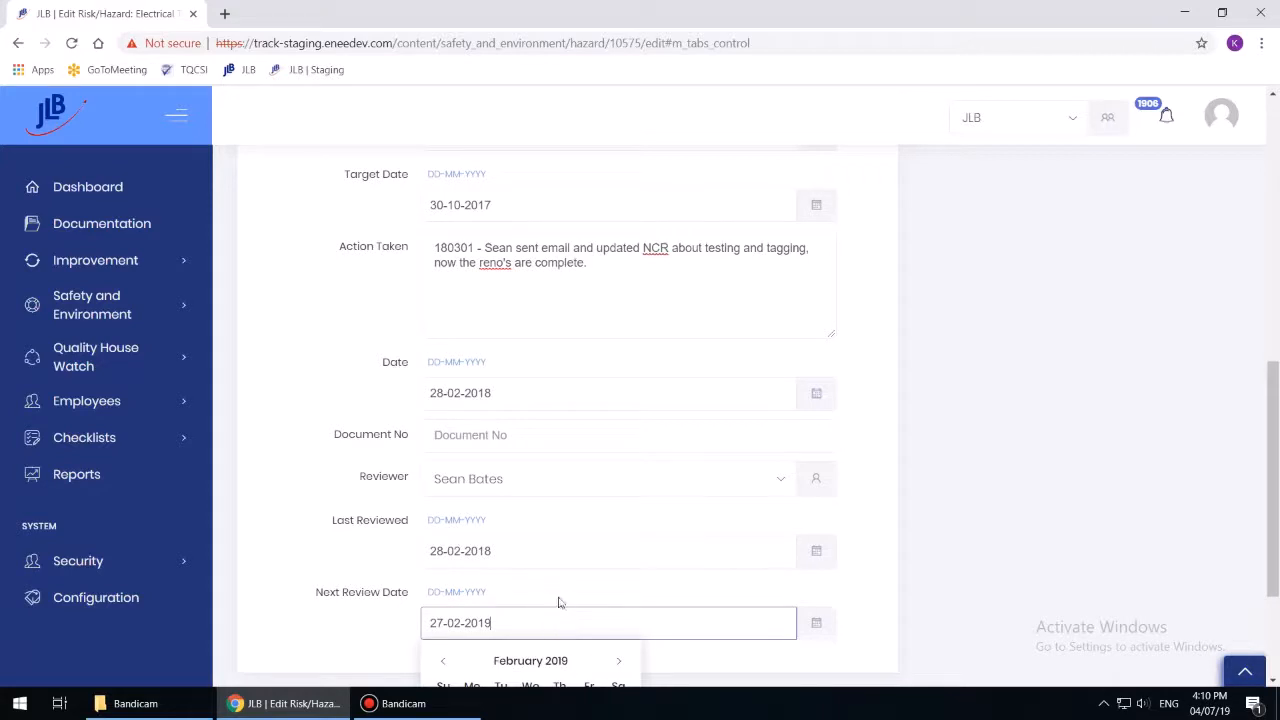
{"action": "left_click", "coordinate": [561, 592]}
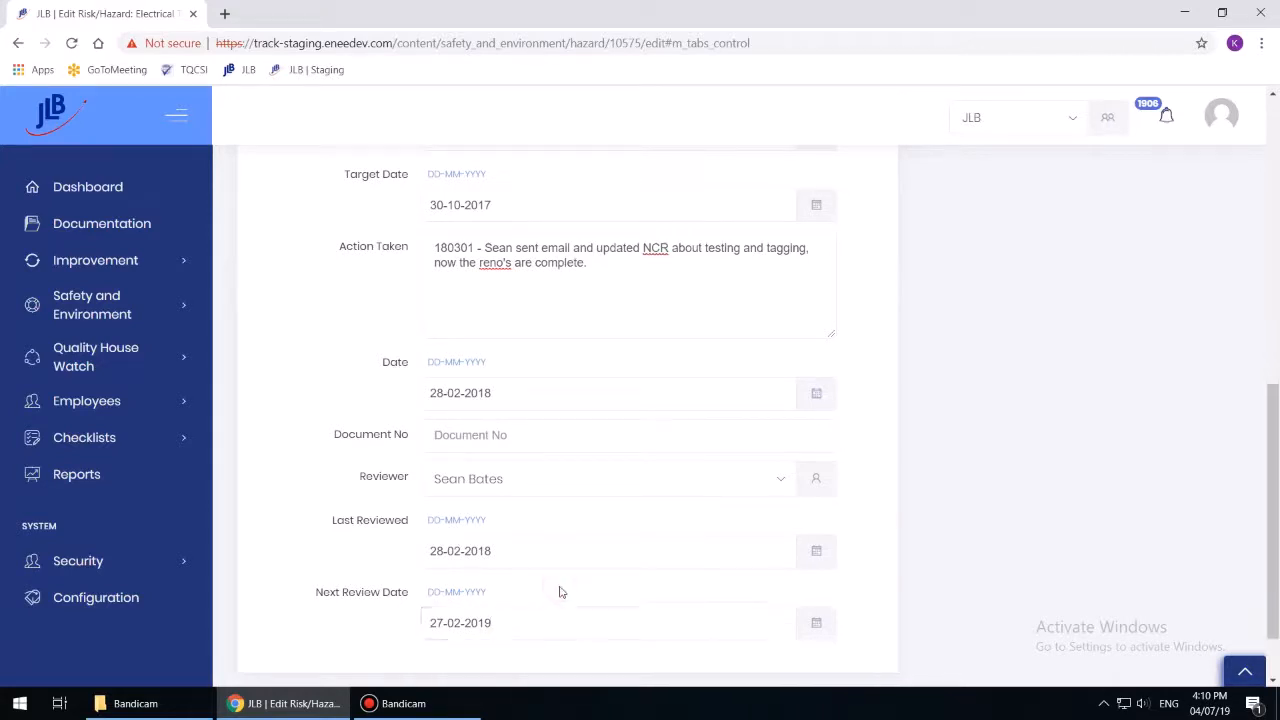
{"action": "left_click", "coordinate": [599, 487]}
{"action": "left_click", "coordinate": [599, 487]}
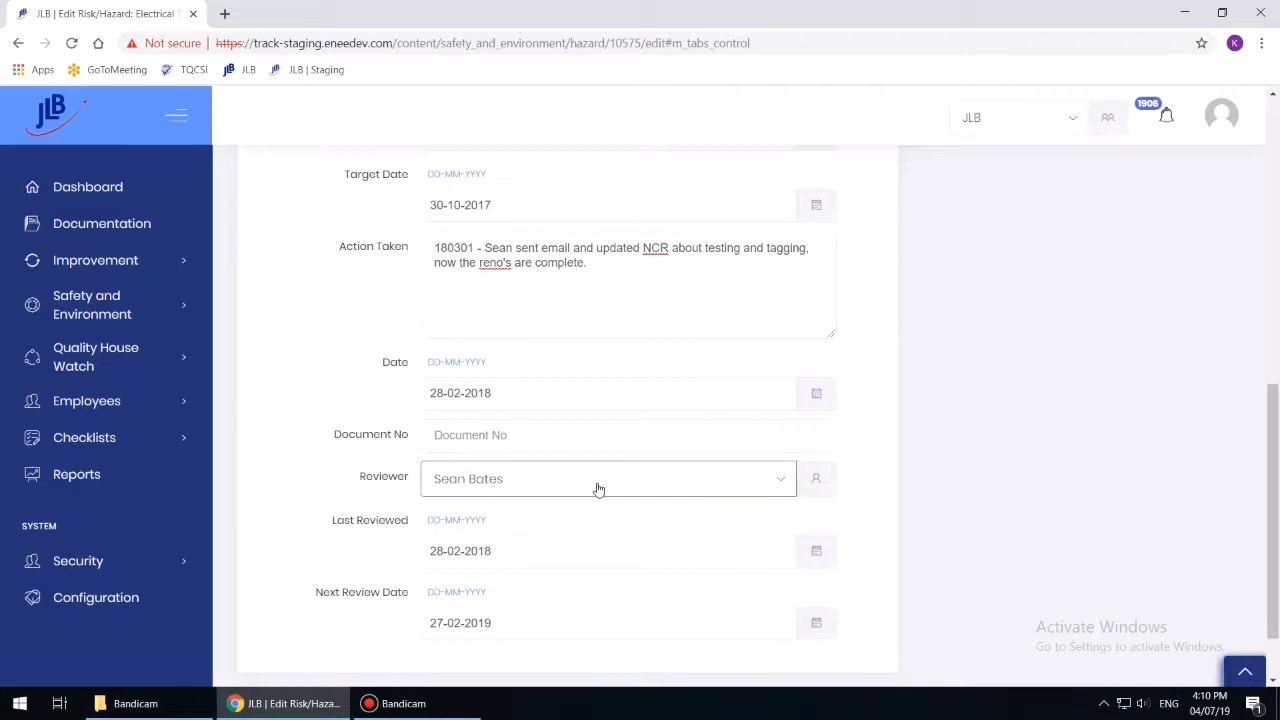
Check the Date Closed calendar in the record's Status section without choosing a date.
{"action": "scroll", "coordinate": [1081, 408], "scroll_direction": "up", "scroll_amount": 4}
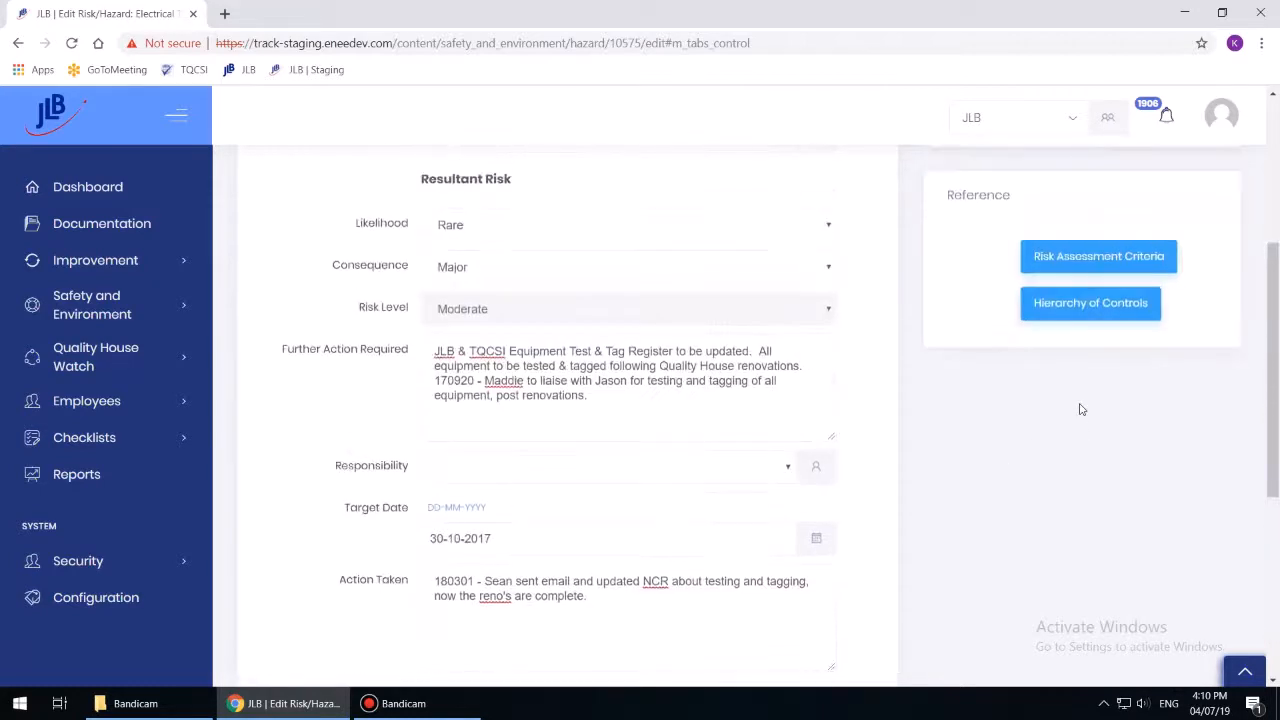
{"action": "scroll", "coordinate": [1081, 408], "scroll_direction": "up", "scroll_amount": 3}
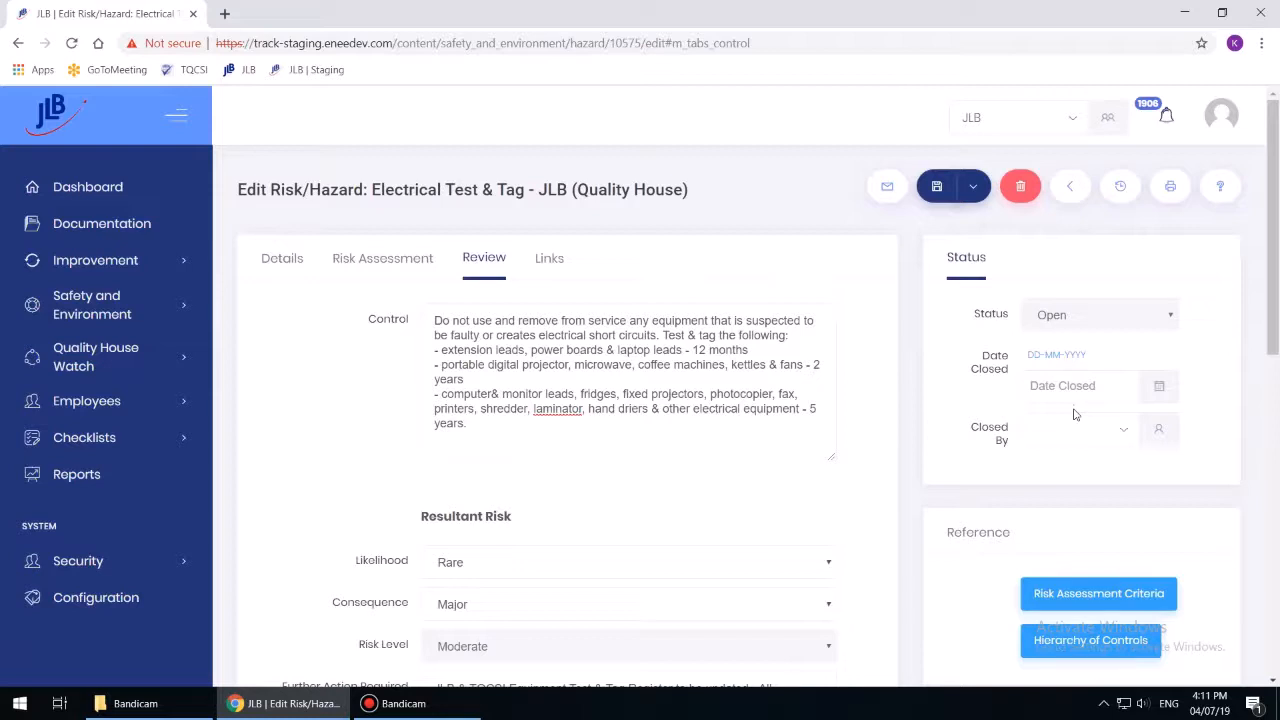
{"action": "left_click", "coordinate": [1080, 386]}
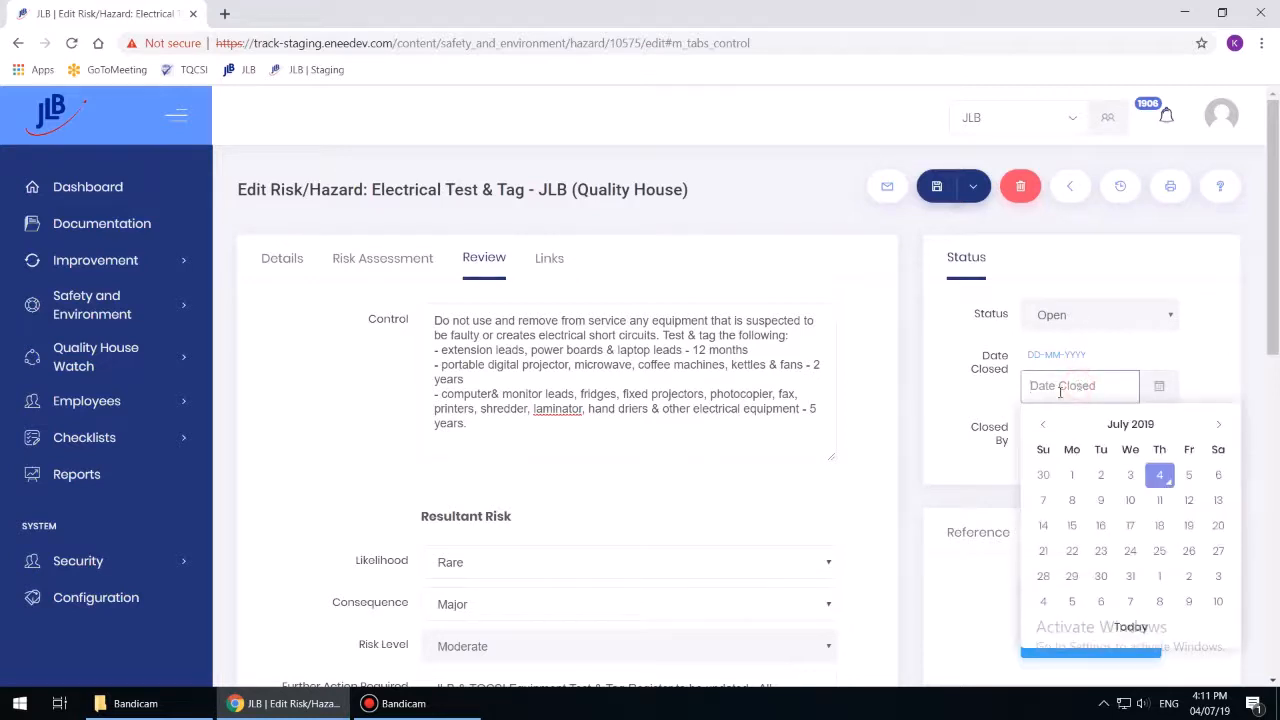
{"action": "left_click", "coordinate": [995, 409]}
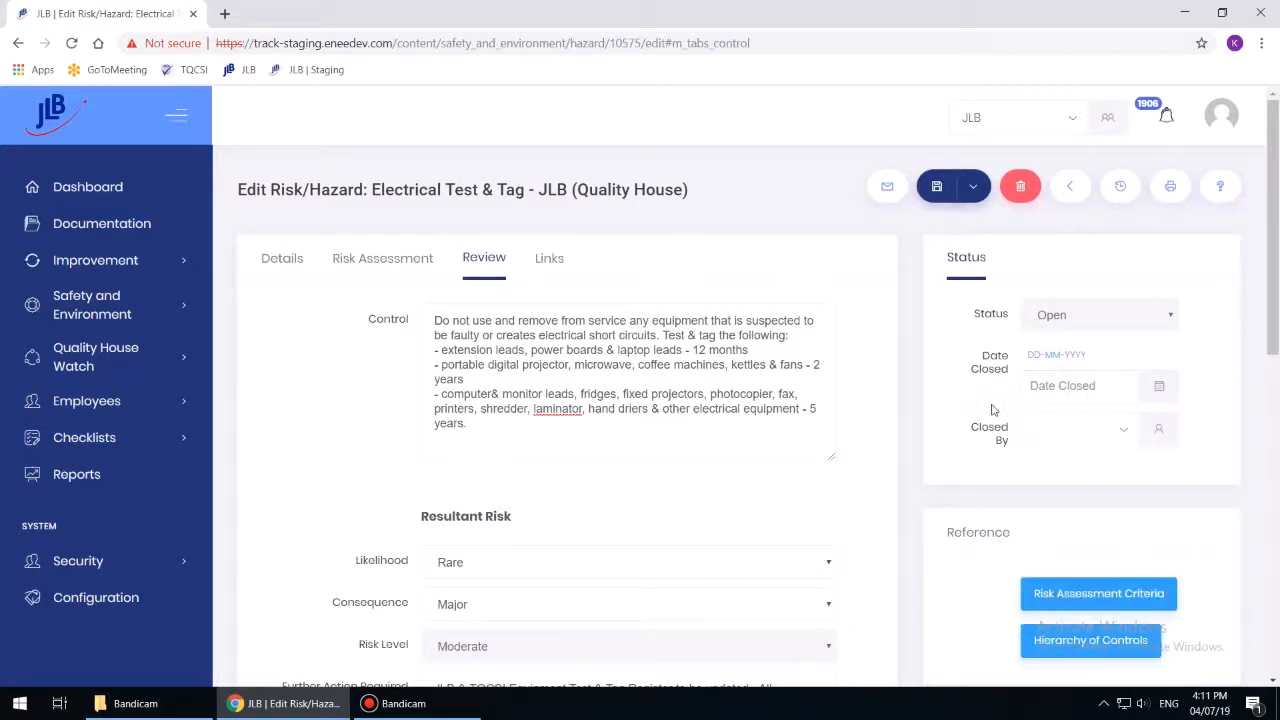